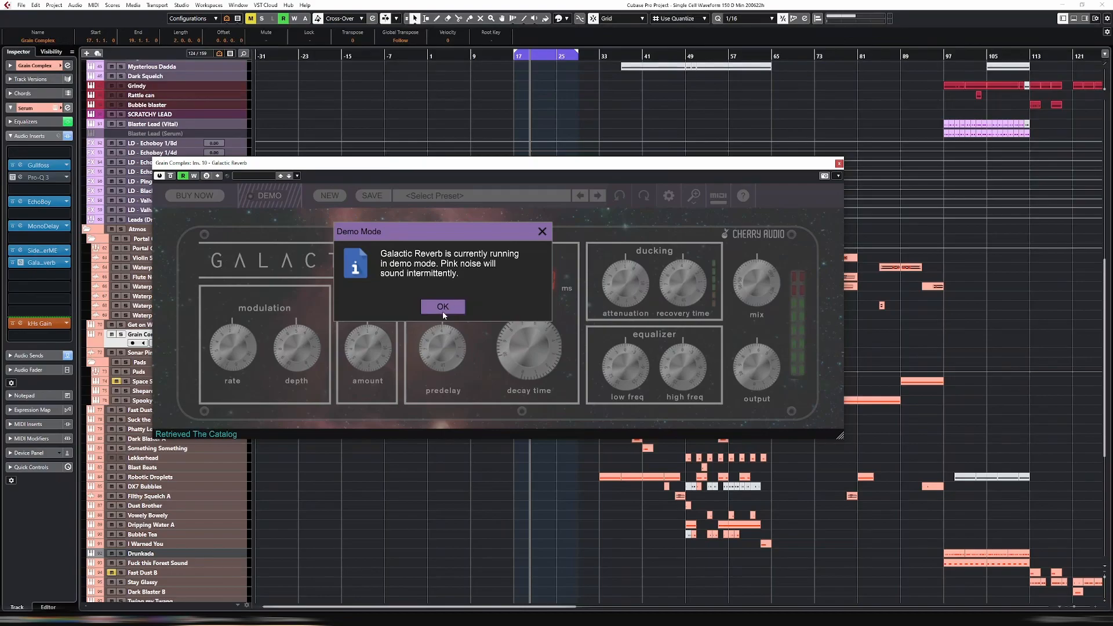
Step: Dismiss the demo mode notice and reposition the Galactic Reverb window over the arrangement
click(457, 309)
drag(476, 169, 479, 198)
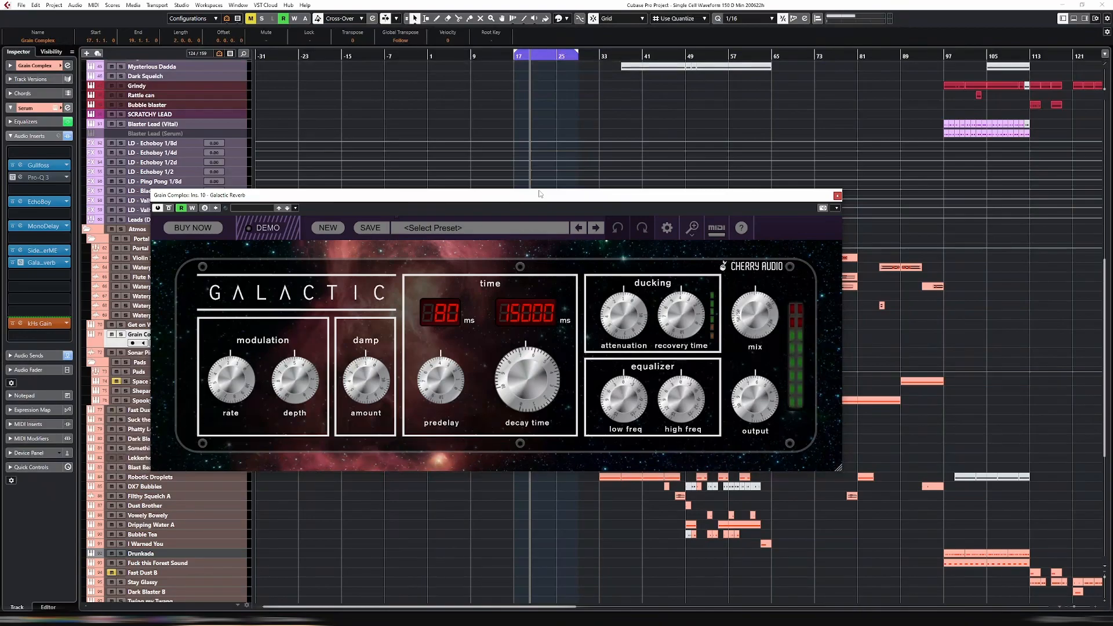
mouse_move(448, 195)
mouse_down()
mouse_move(490, 186)
mouse_move(453, 200)
mouse_move(468, 204)
mouse_up()
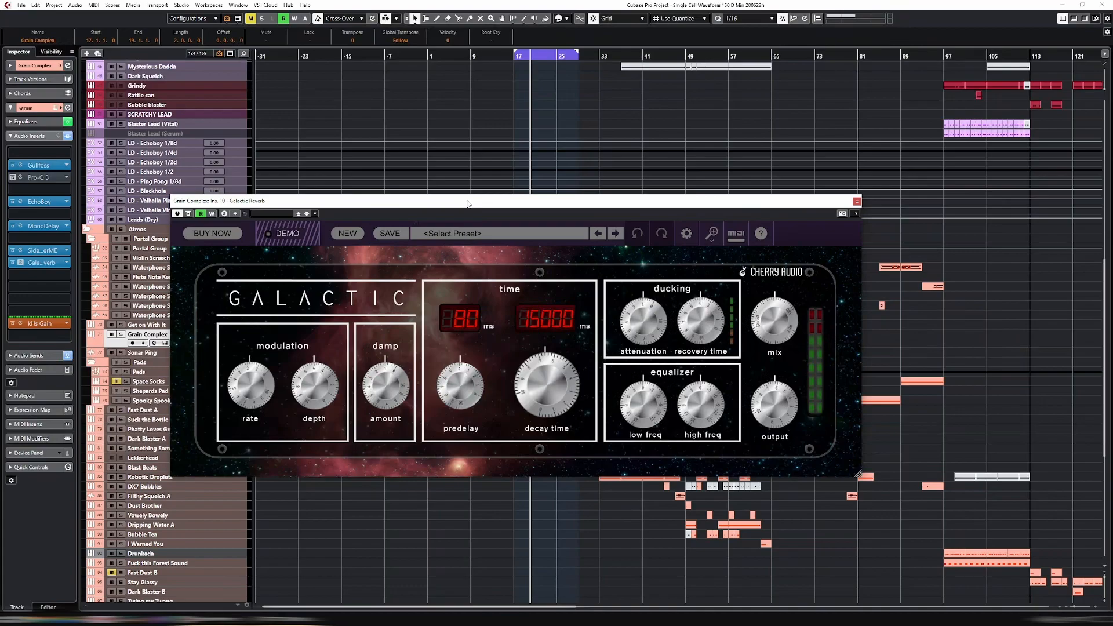
drag(468, 203, 531, 228)
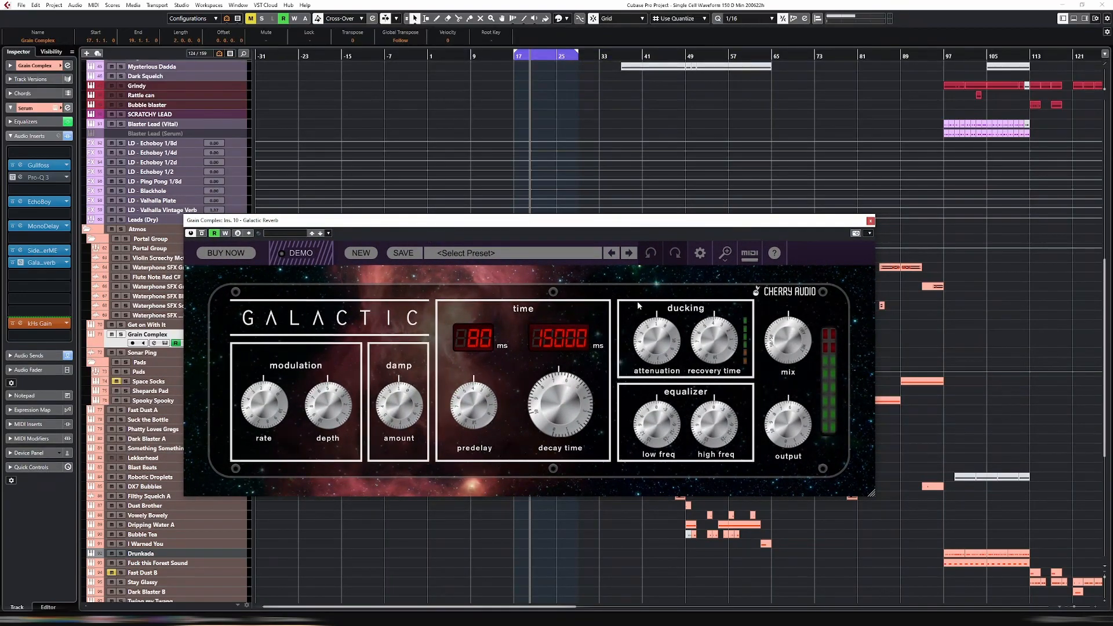
Step: Change the Galactic Reverb interface theme to Solid Panel and close the settings
click(700, 254)
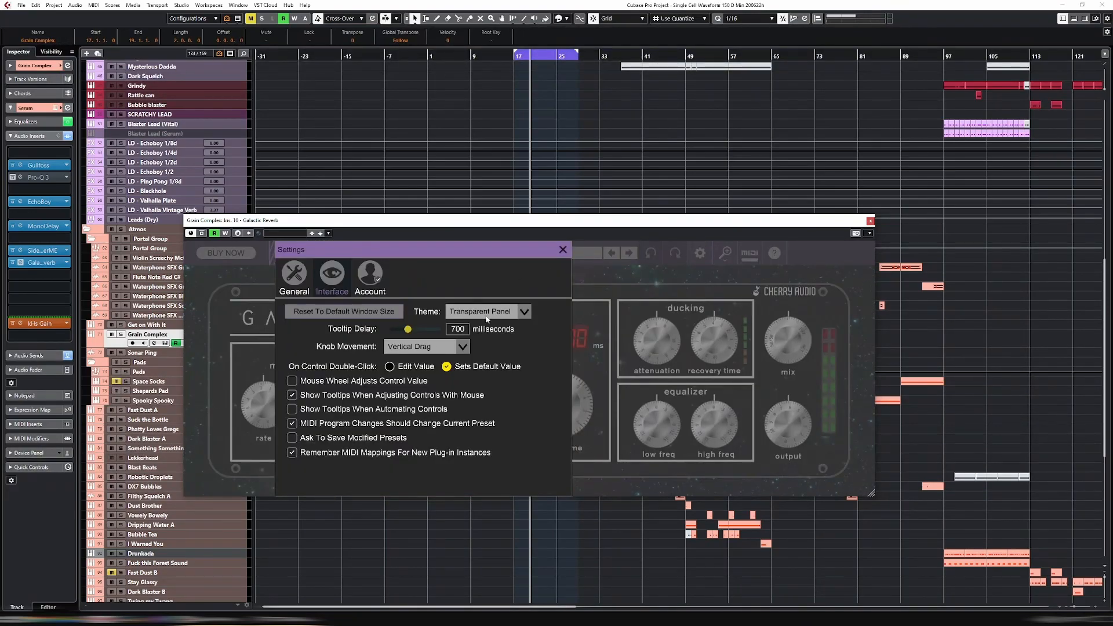
click(489, 314)
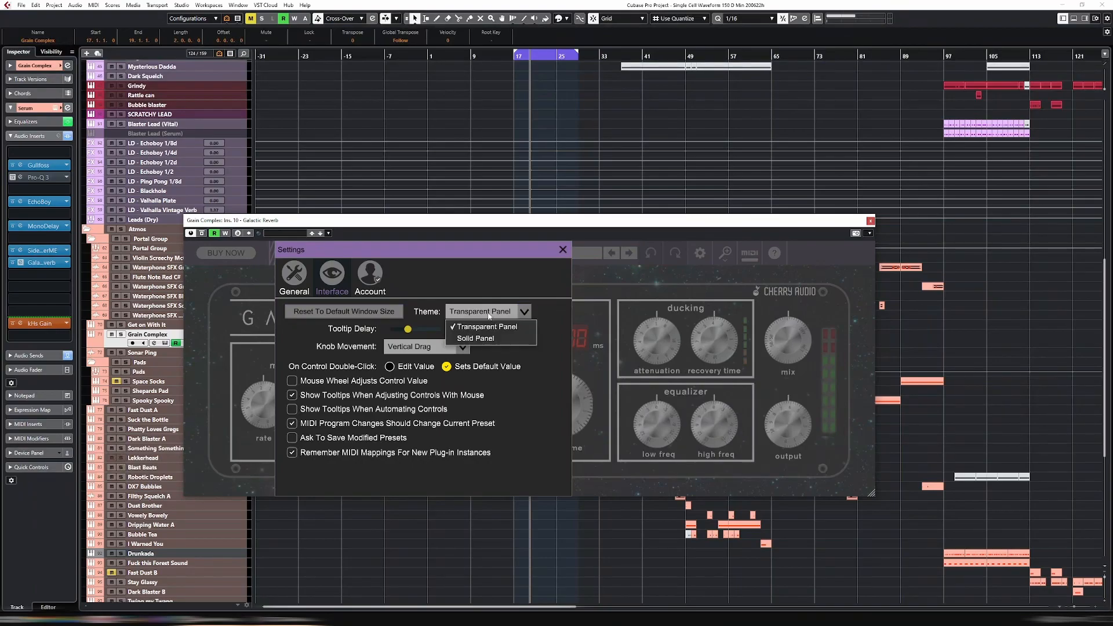
click(481, 339)
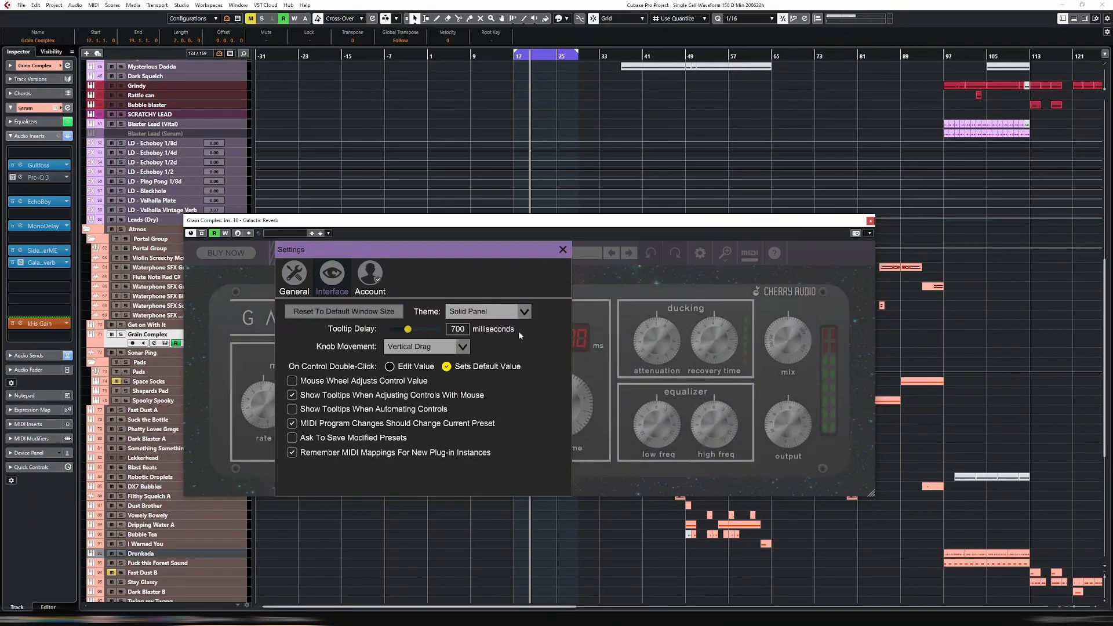
click(562, 250)
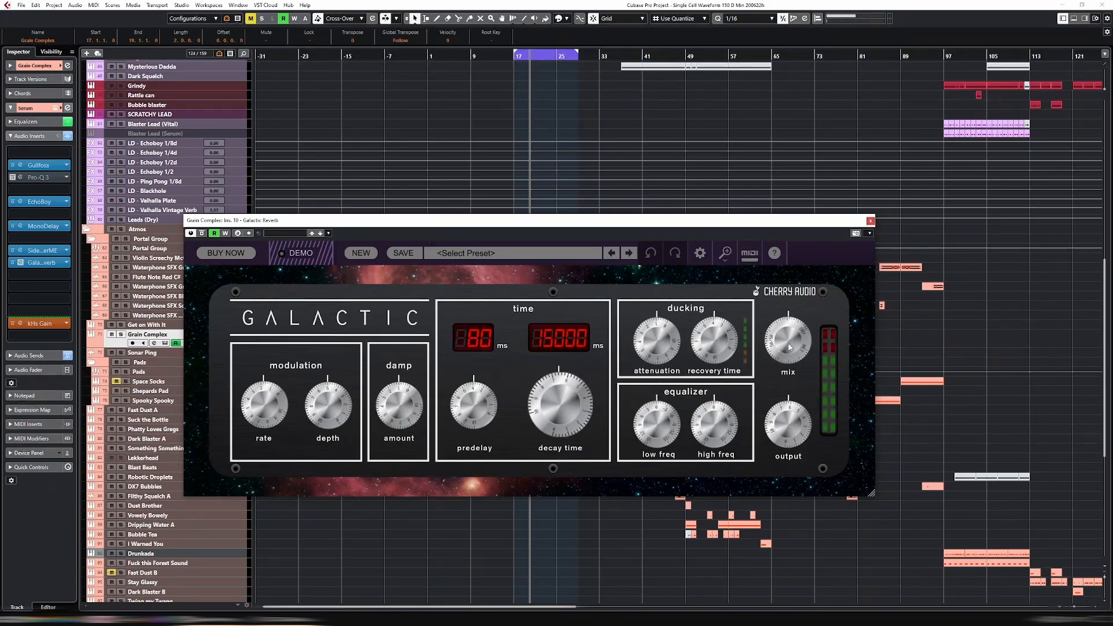
Step: Step Galactic Reverb's presets forward to Cozy Room and close the plug-in window
drag(796, 339, 802, 305)
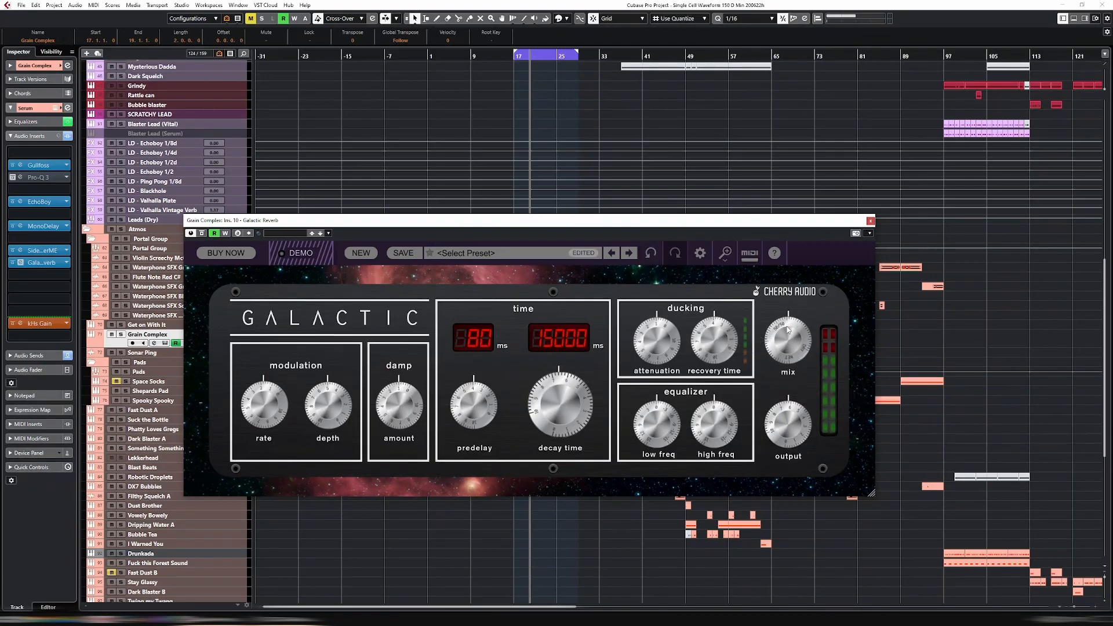
click(630, 255)
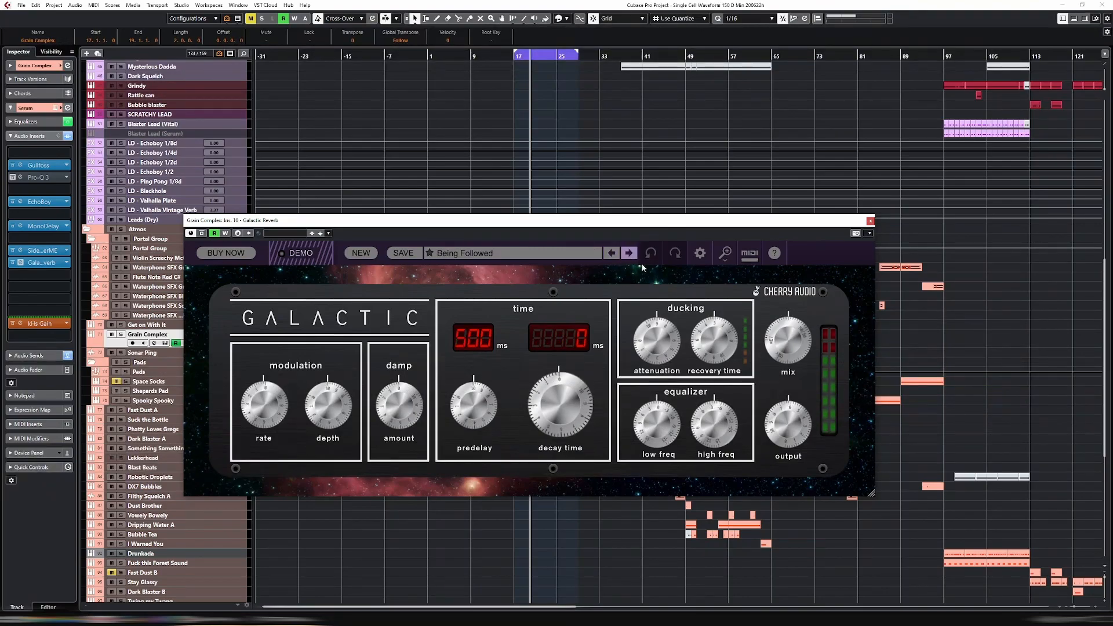
click(629, 255)
click(630, 256)
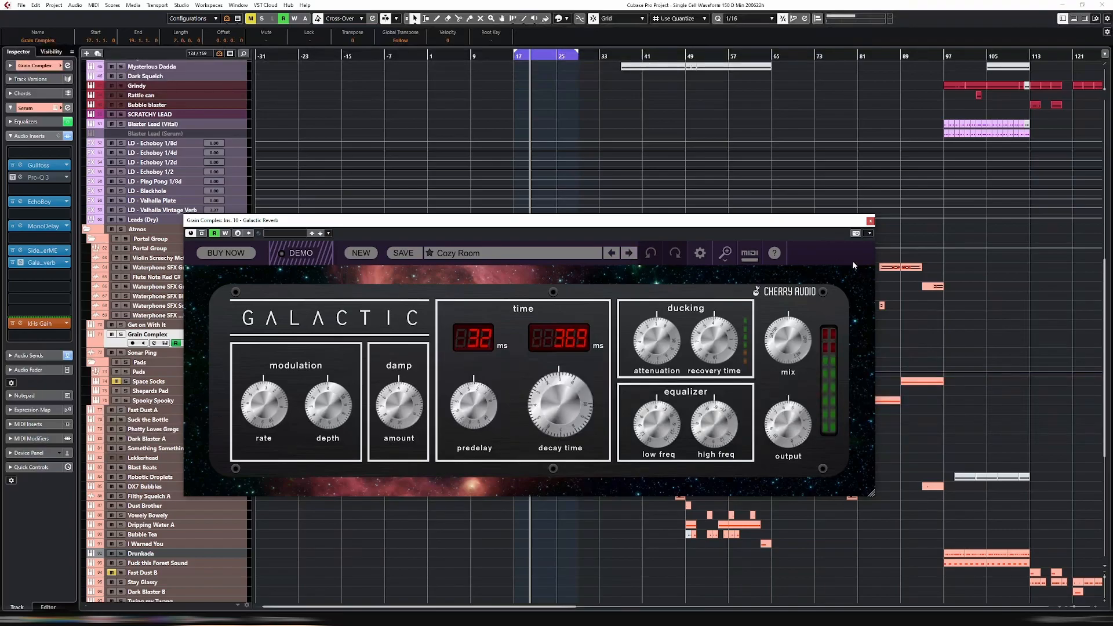
click(871, 221)
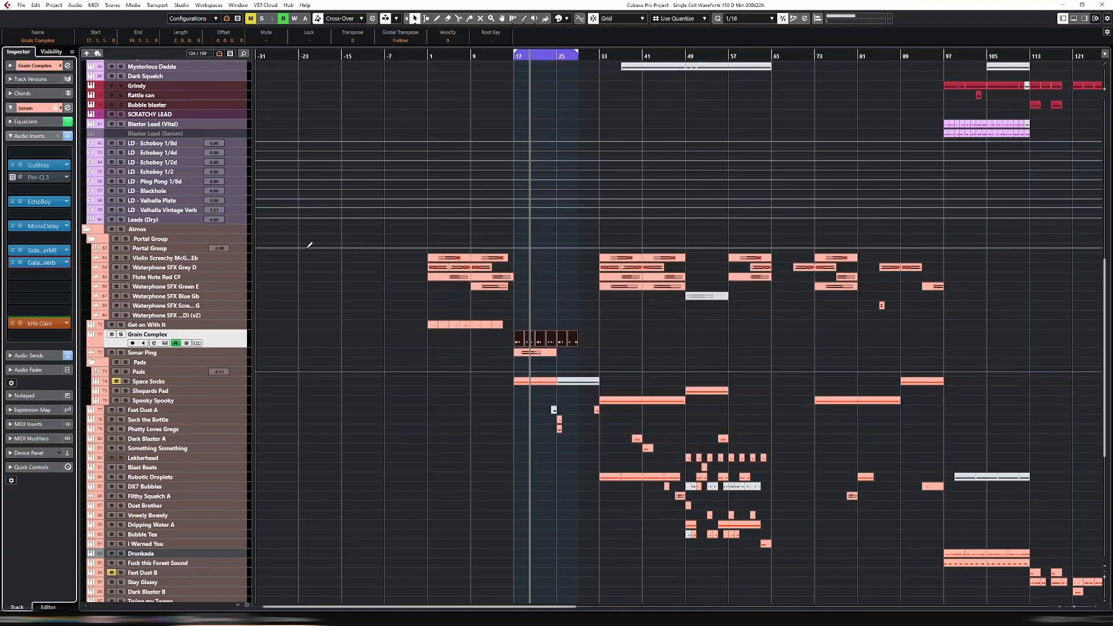
Step: Show Grain Complex's automation and reassign its Volume lane to the Wet/Dry Mix parameter of insert 10, Galactic Reverb
click(92, 346)
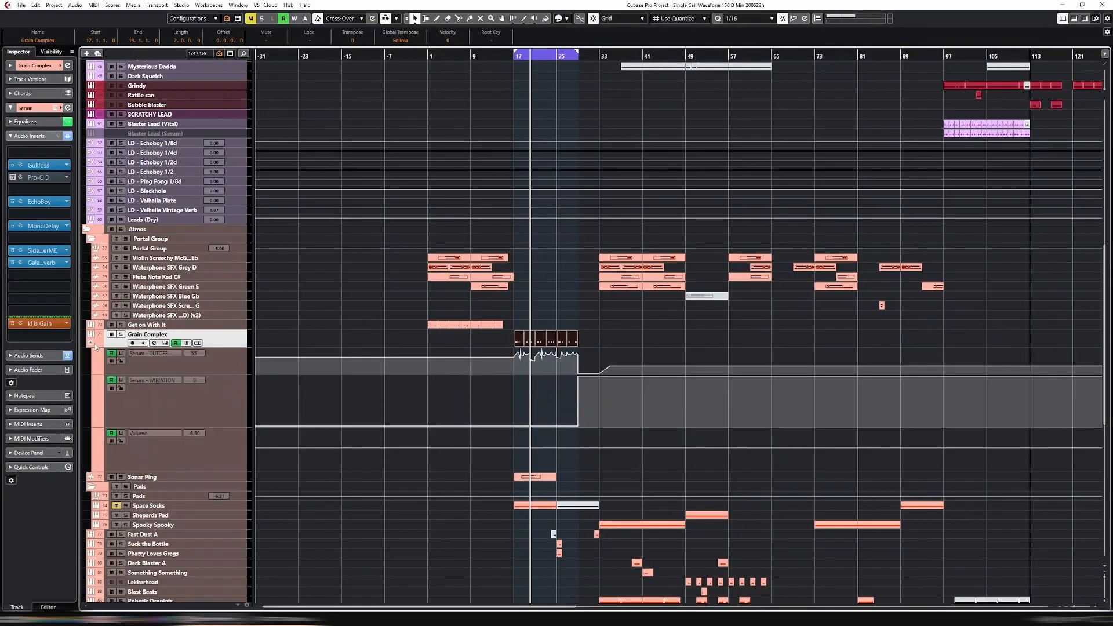
click(213, 454)
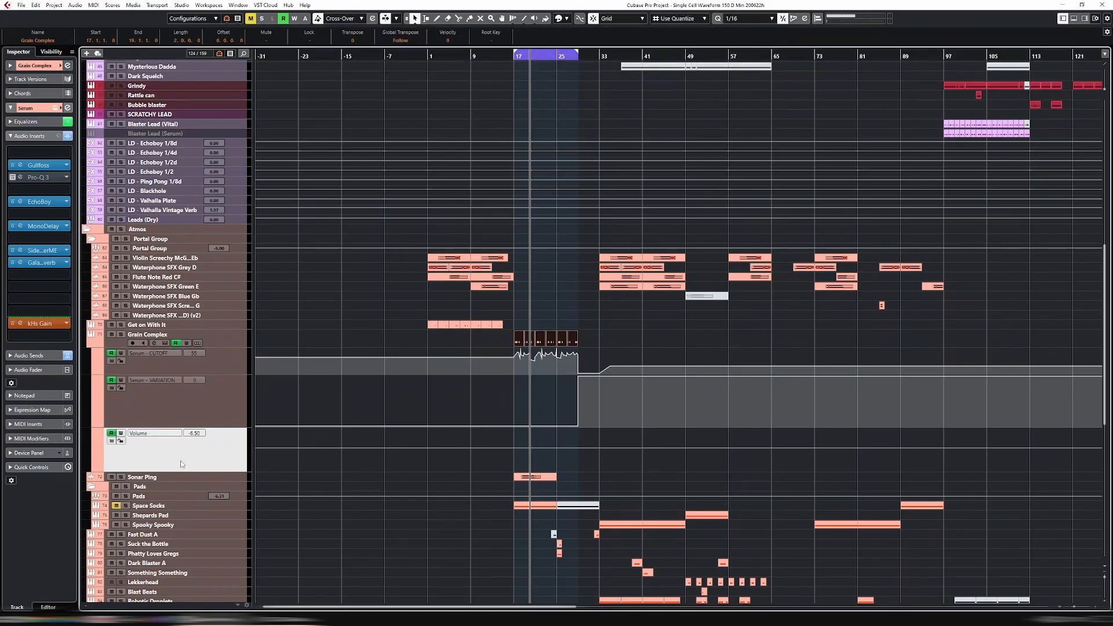
click(156, 433)
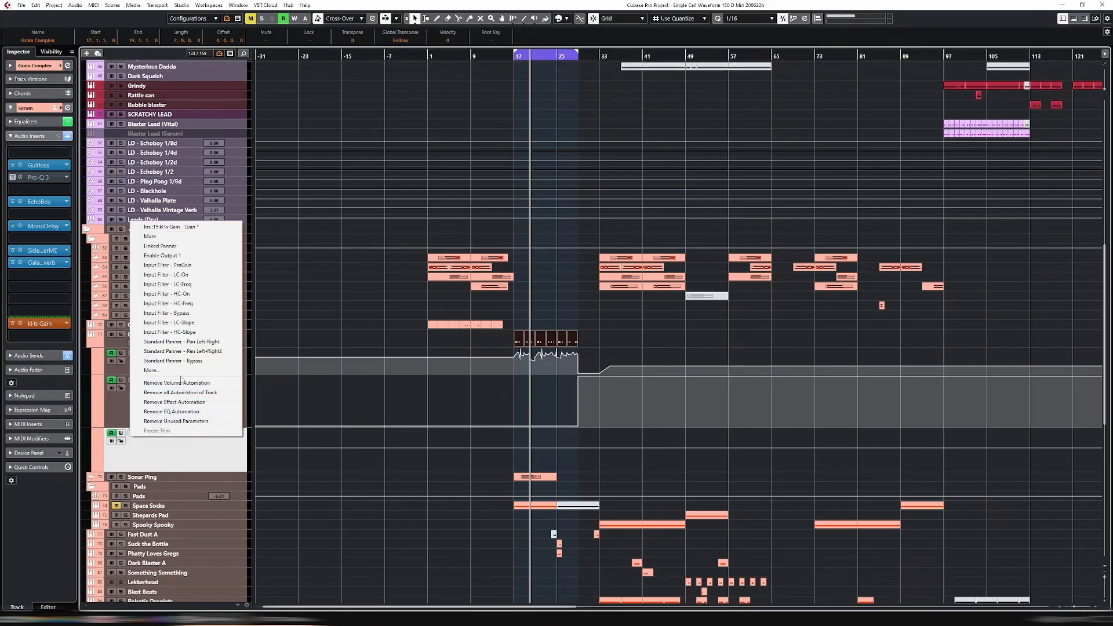
click(238, 369)
drag(797, 171, 295, 189)
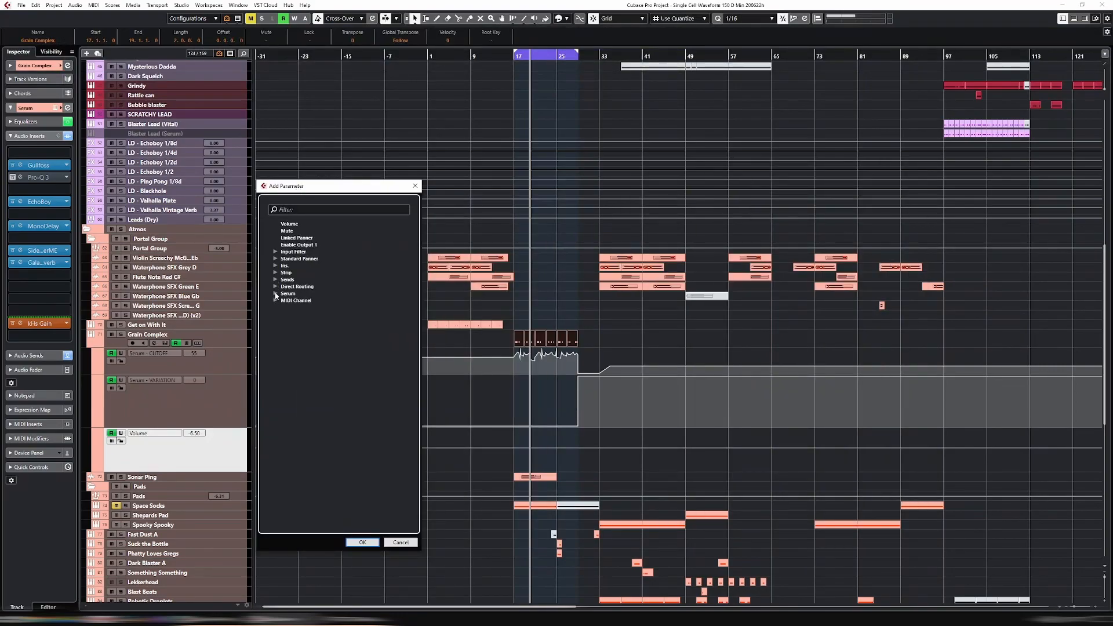
click(275, 265)
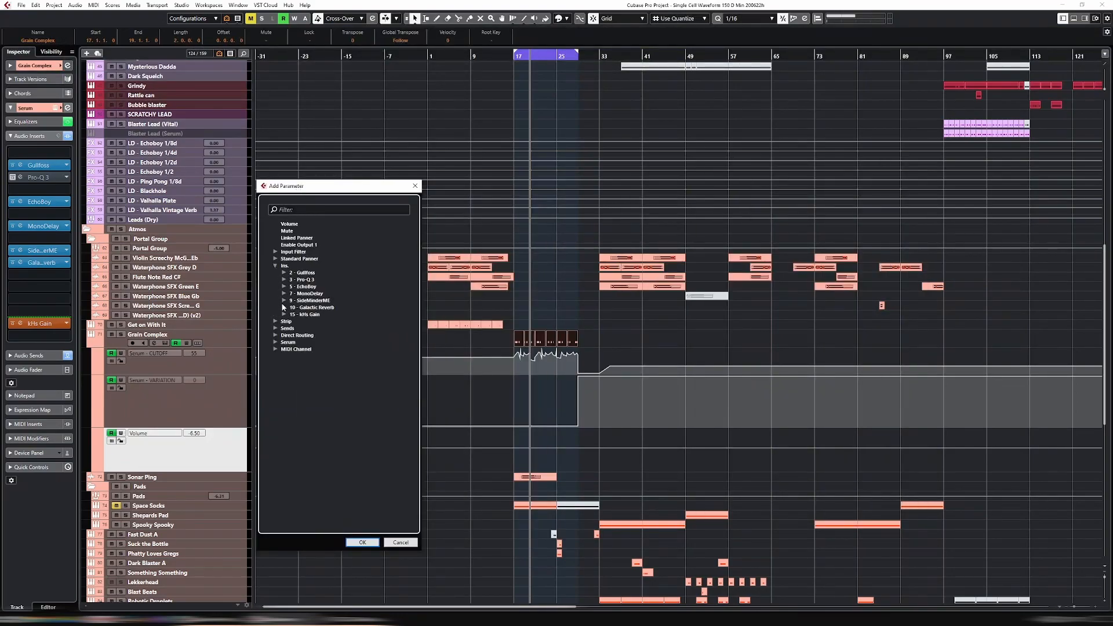
click(284, 307)
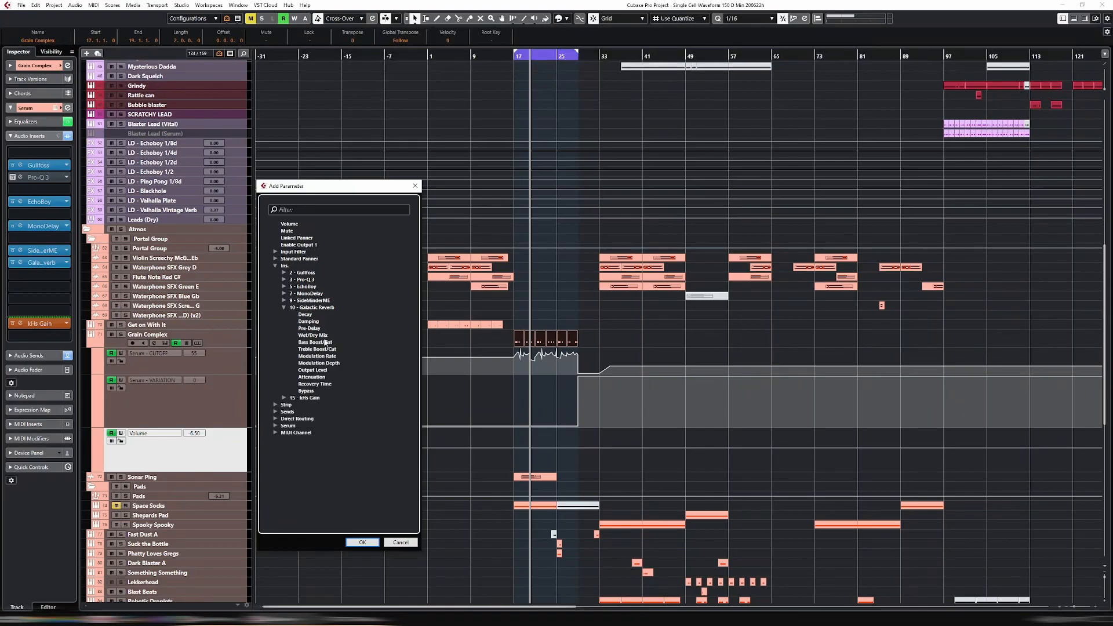
click(313, 336)
click(362, 542)
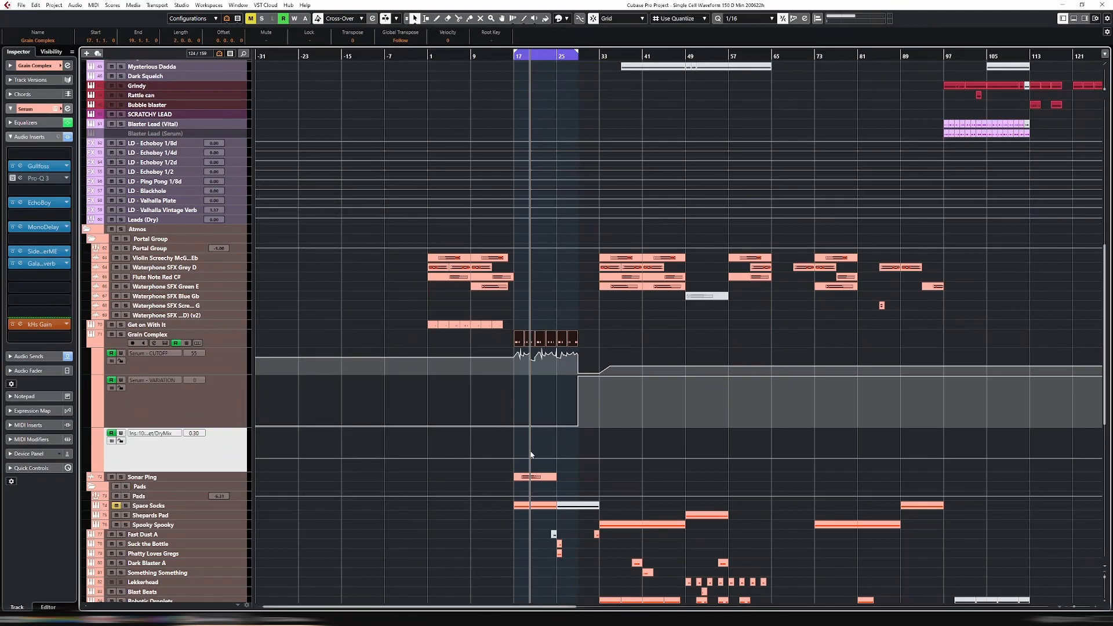
click(515, 448)
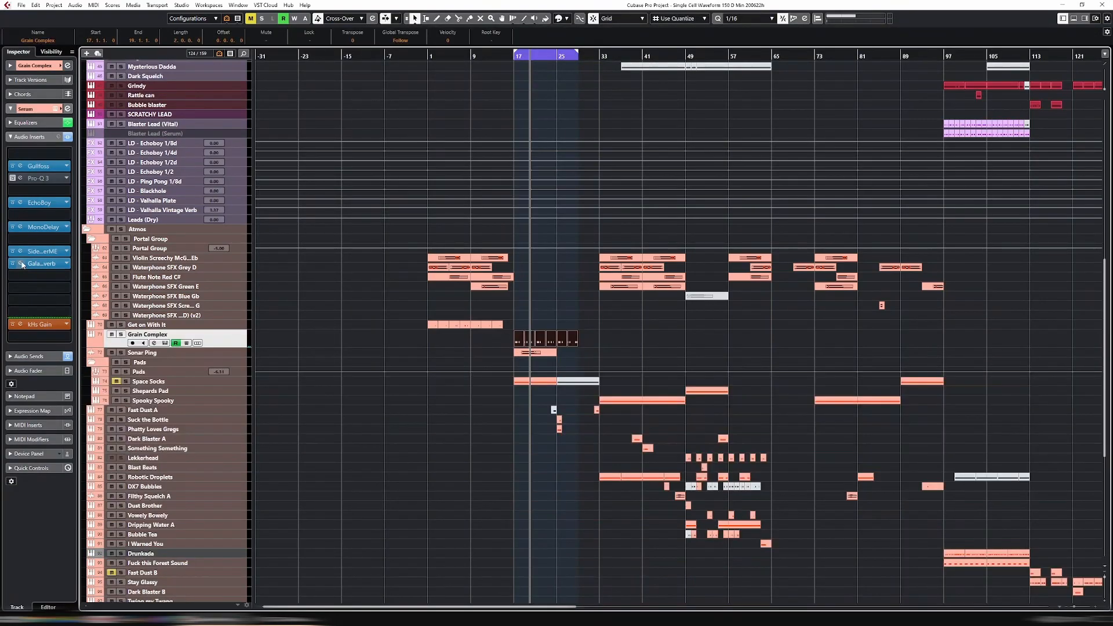
Step: Reopen Galactic Reverb on Grain Complex and step forward to the Galactic Warp preset
click(21, 264)
click(630, 253)
click(629, 254)
click(629, 254)
click(630, 254)
click(629, 254)
click(629, 254)
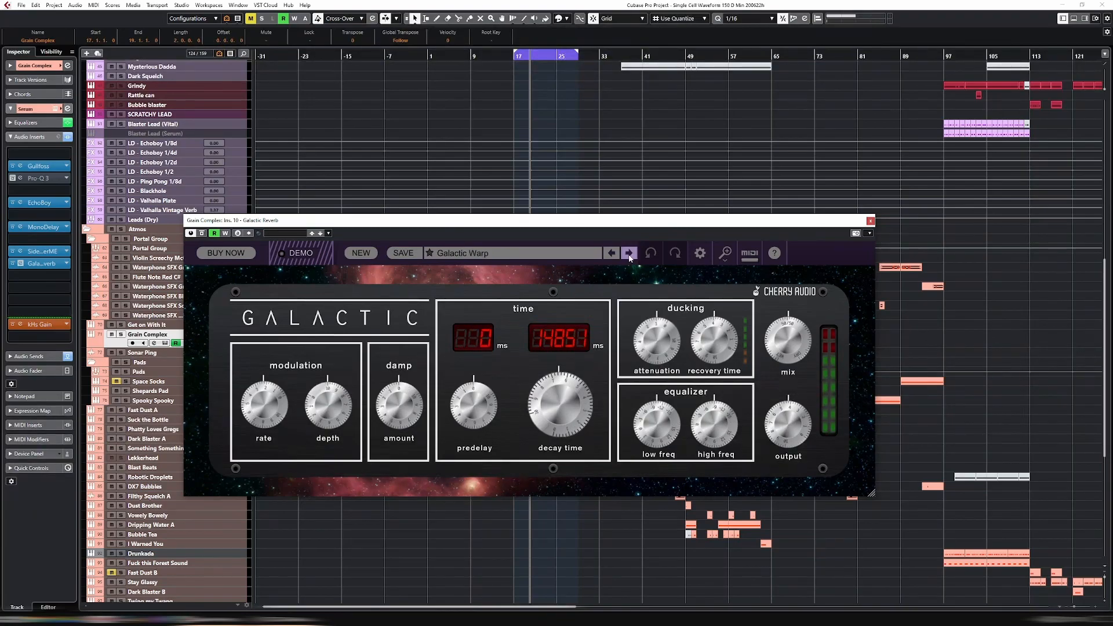
Step: Adjust the Mix level of the Galactic Warp preset and shift the plug-in window lower over the arrangement
click(795, 346)
drag(791, 342, 835, 360)
drag(588, 227, 622, 264)
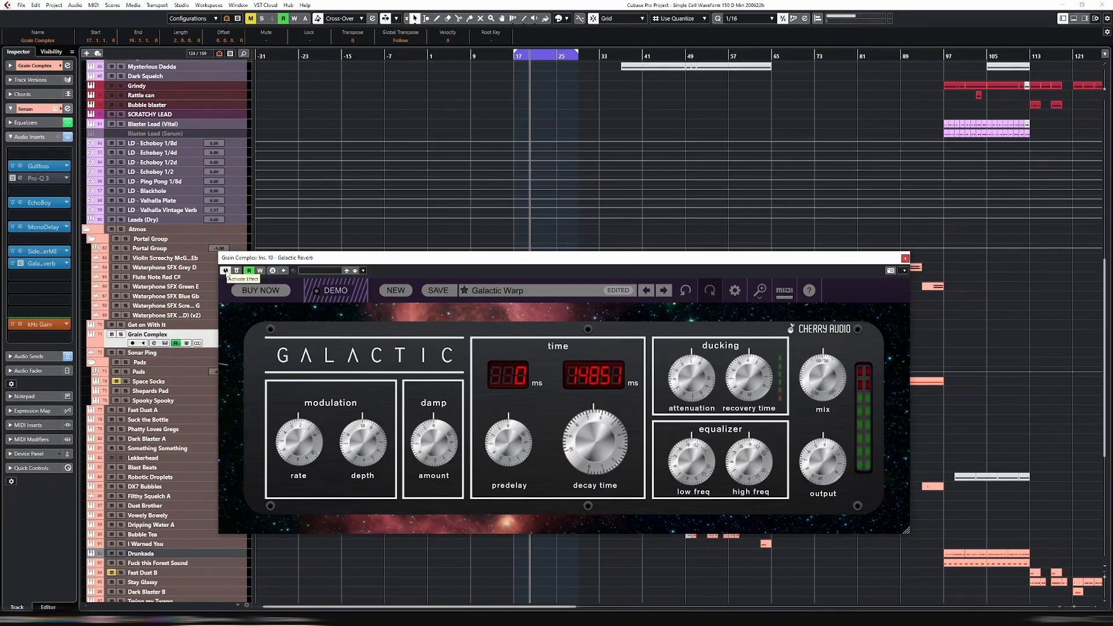
Step: Deactivate Galactic Reverb, solo the Grain Complex track and play its looped section with the plug-in window moved clear
click(225, 270)
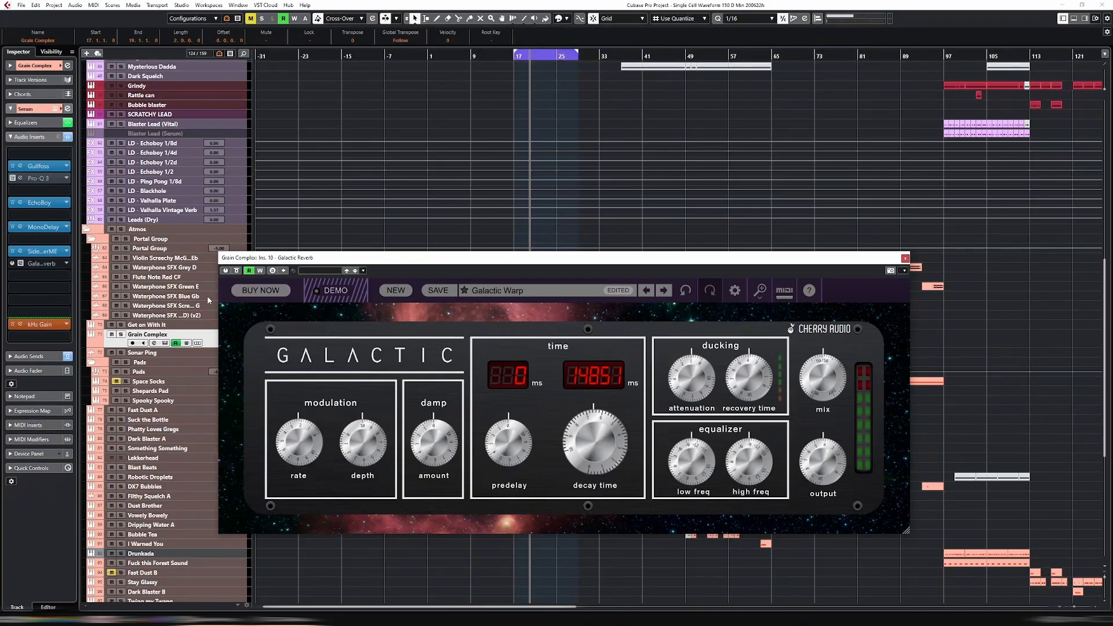
click(120, 335)
drag(397, 259, 469, 408)
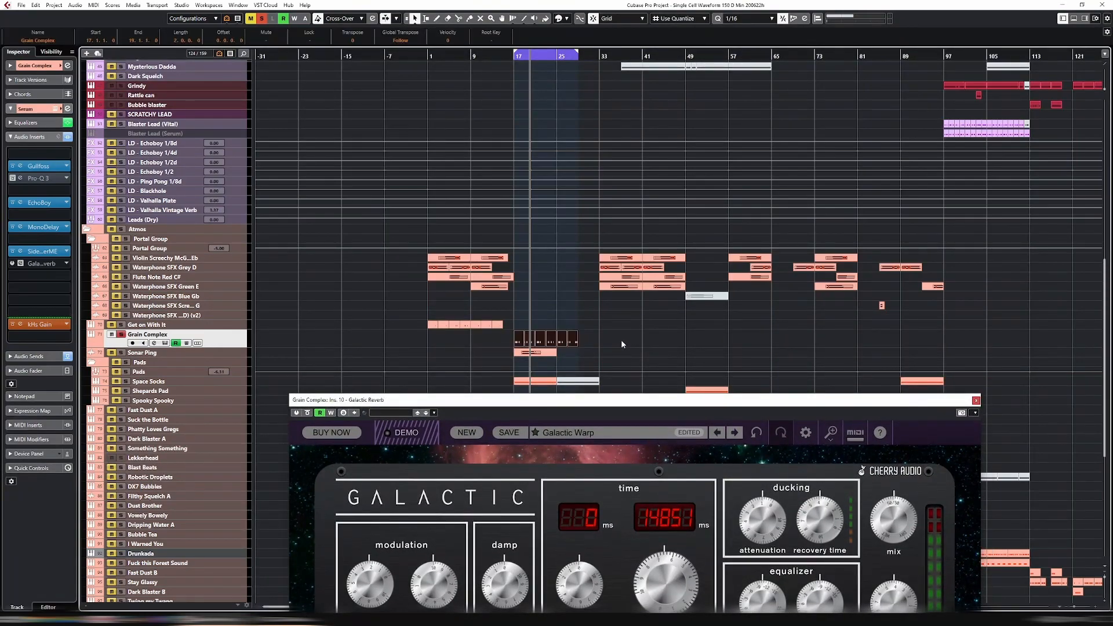
key(KP_1)
key(space)
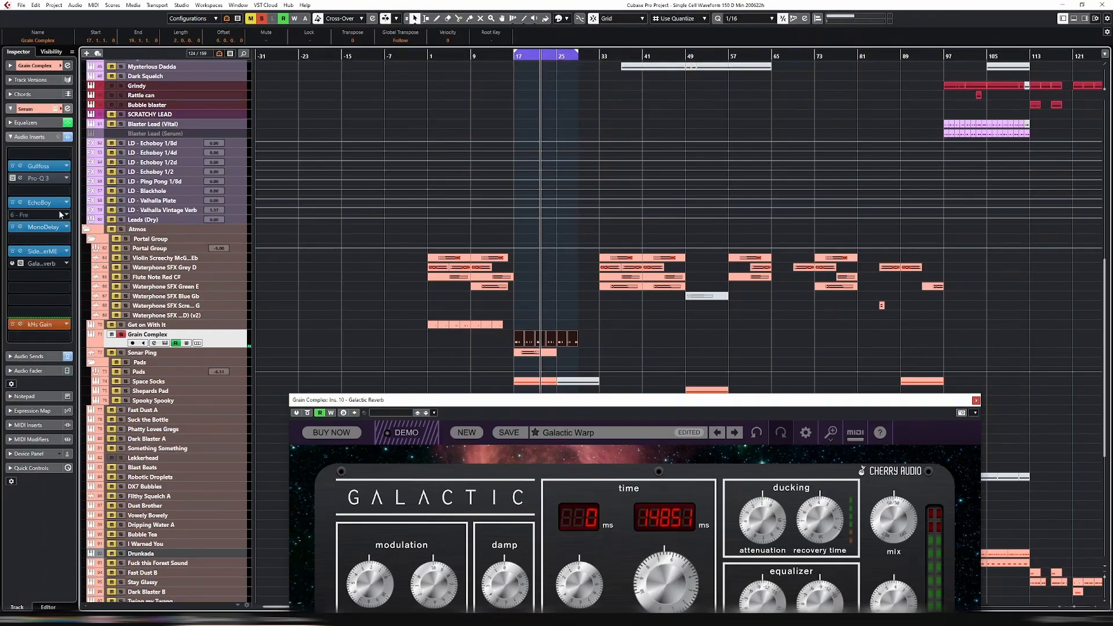
Step: Turn off Grain Complex's send to Blackhole and save the project
click(44, 358)
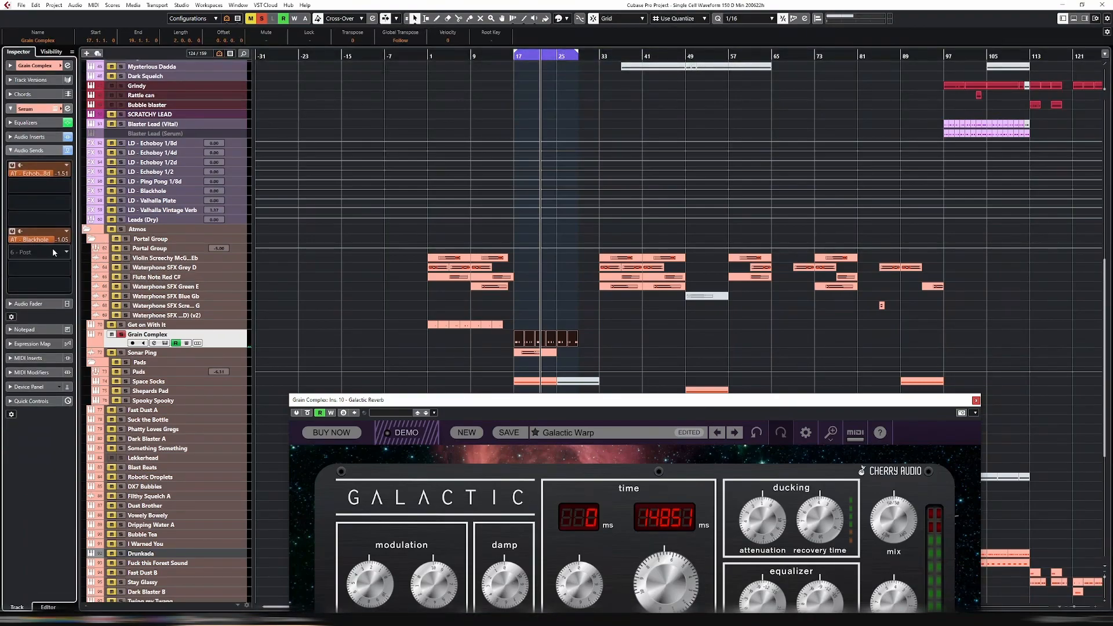
click(12, 235)
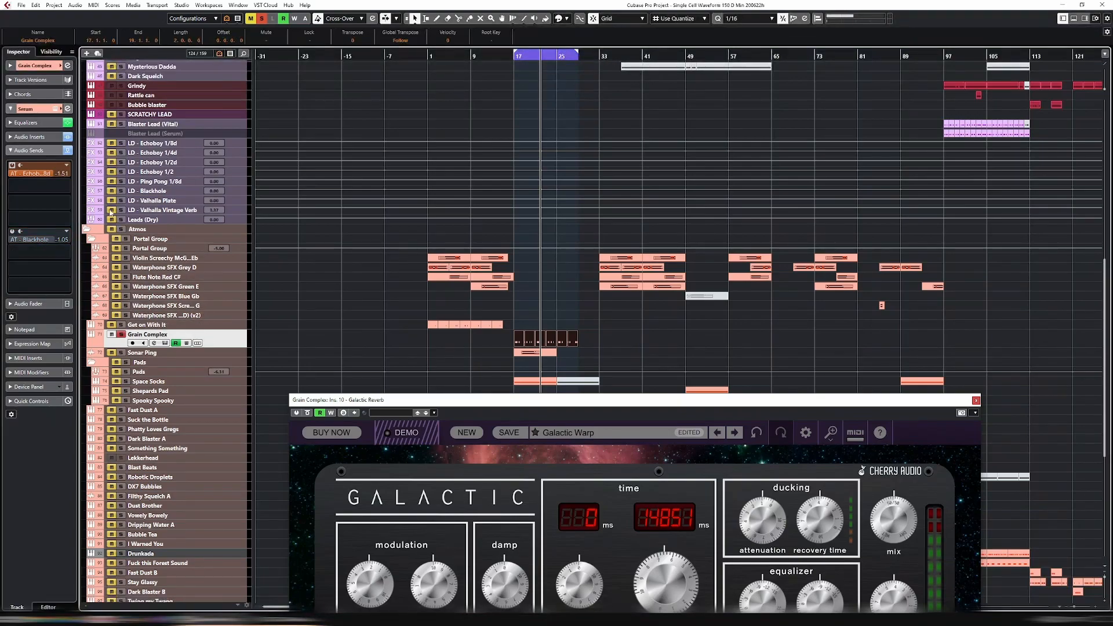
click(132, 326)
click(215, 338)
key(s)
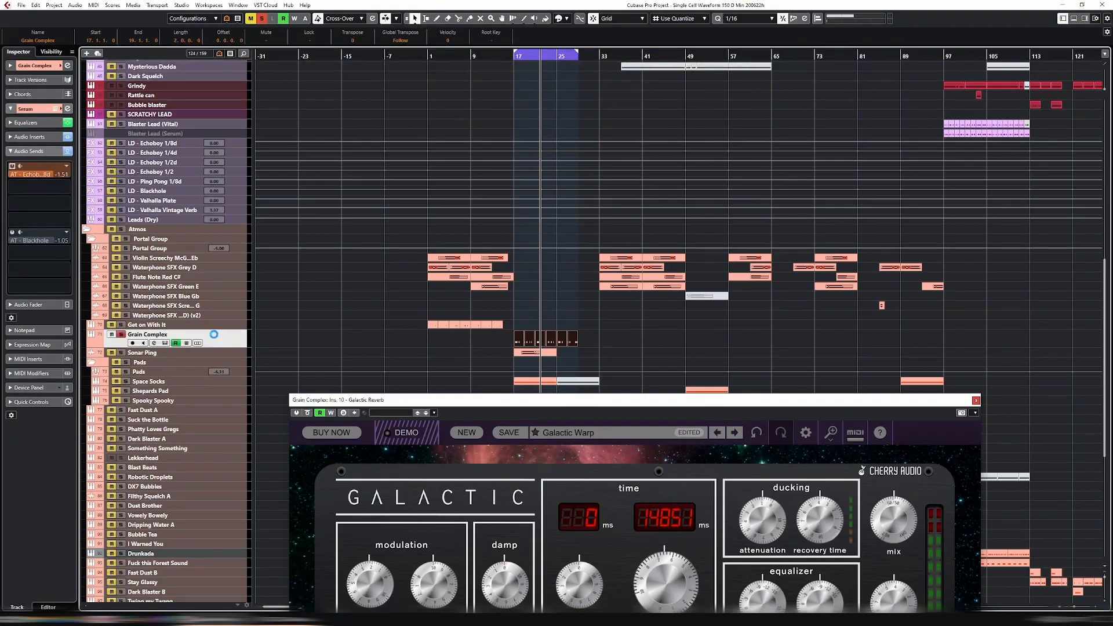
Step: Play the loop to hear Grain Complex without reverb, show its audio inserts again and take the track out of solo
key(space)
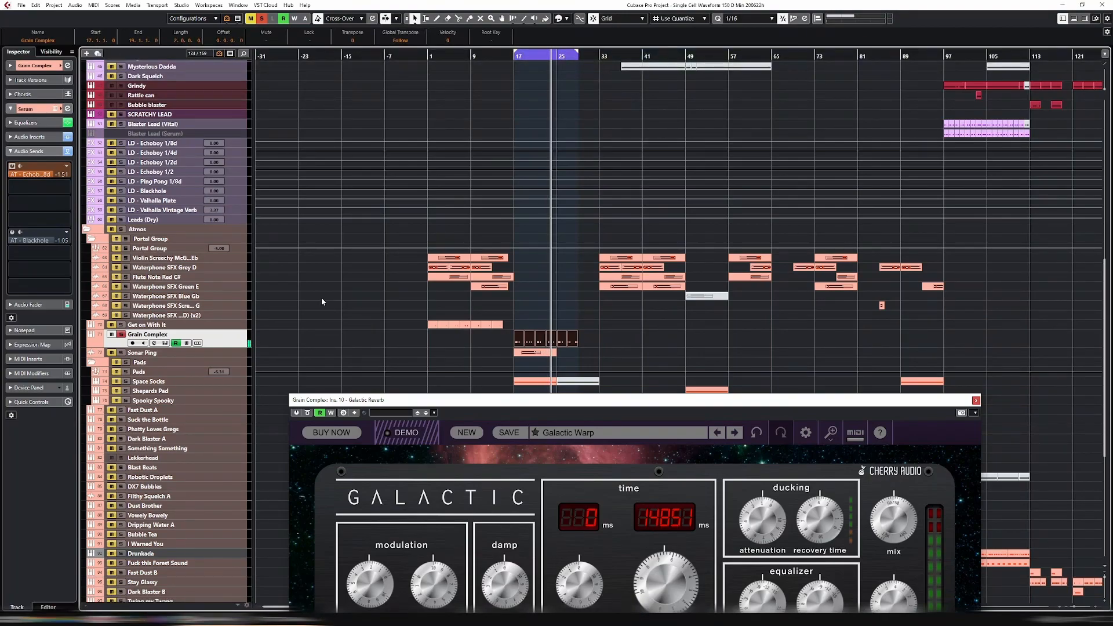
click(122, 334)
click(122, 334)
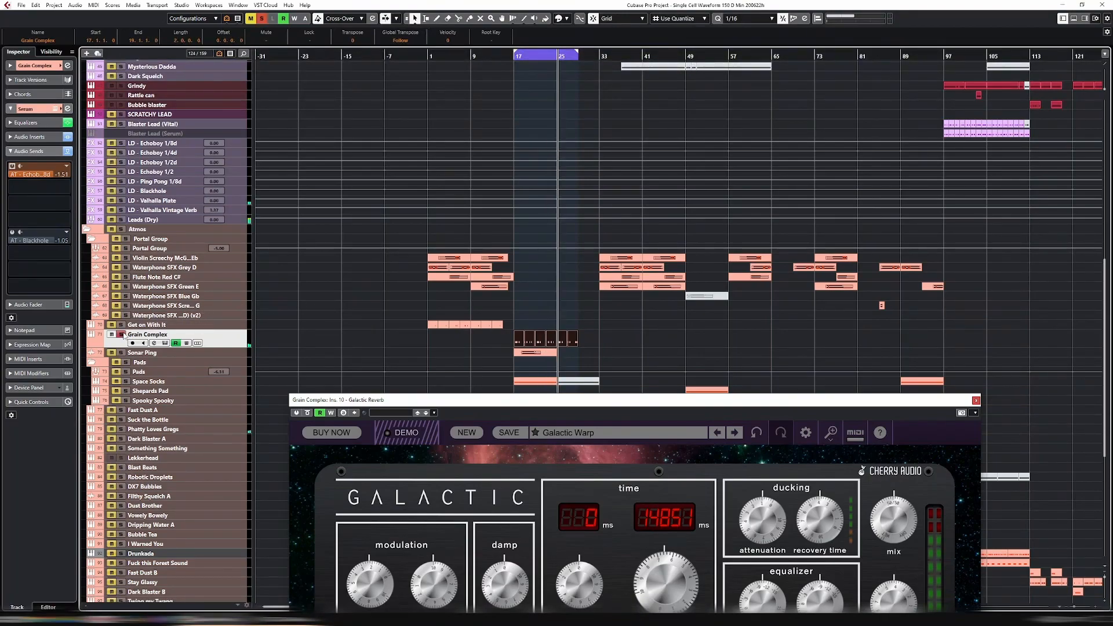
click(31, 137)
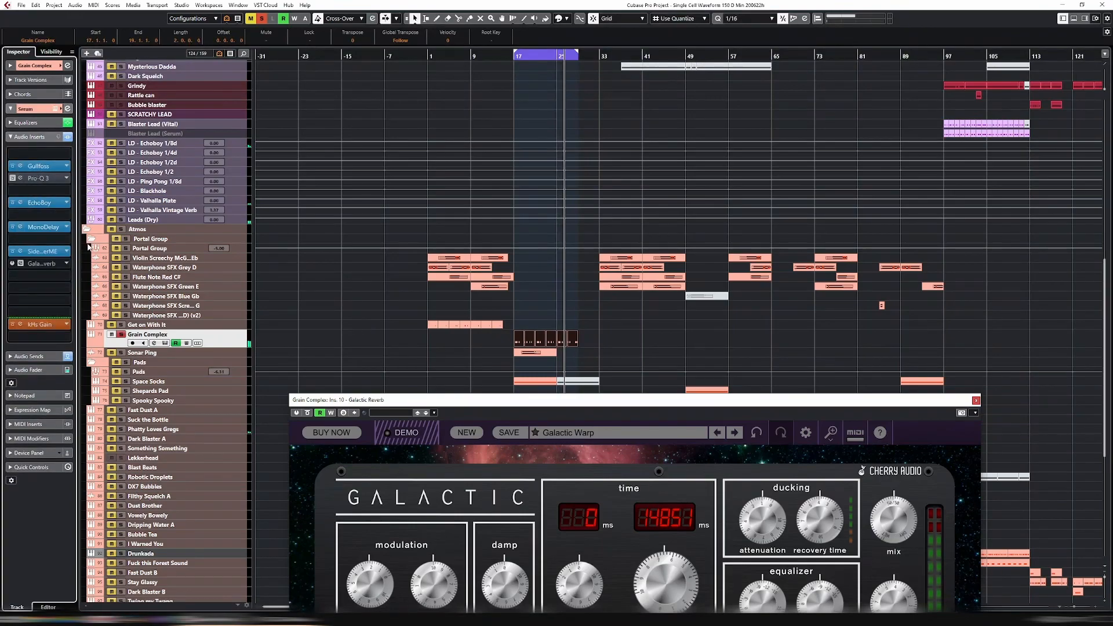
click(122, 334)
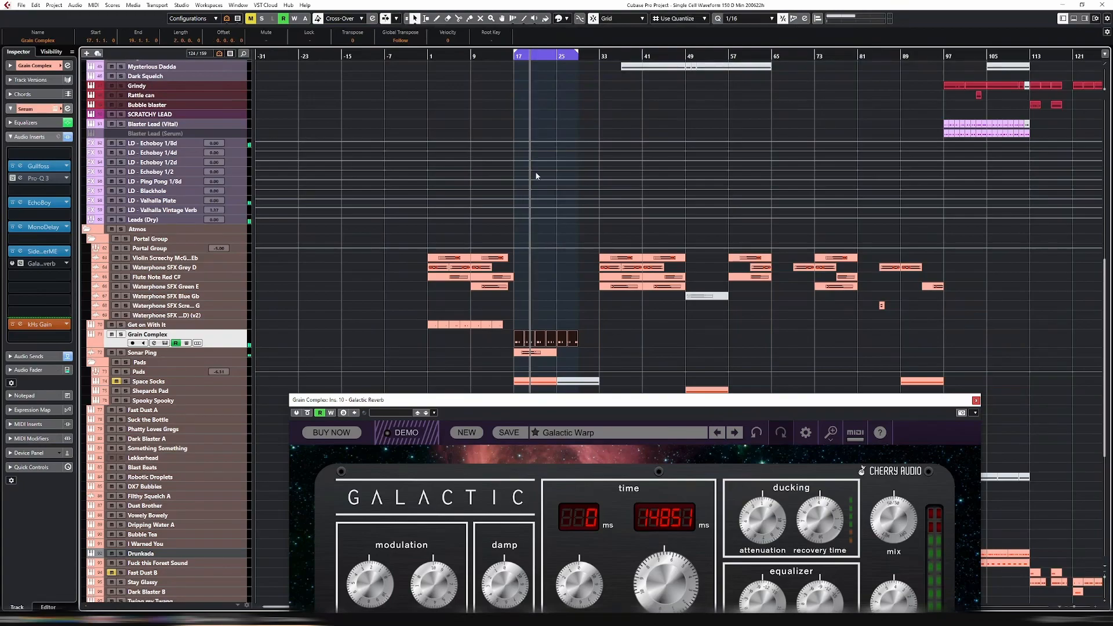
Step: Extend the end of the loop range to bar 33 and reposition the Galactic Reverb window below the Grain Complex events
drag(578, 55, 599, 56)
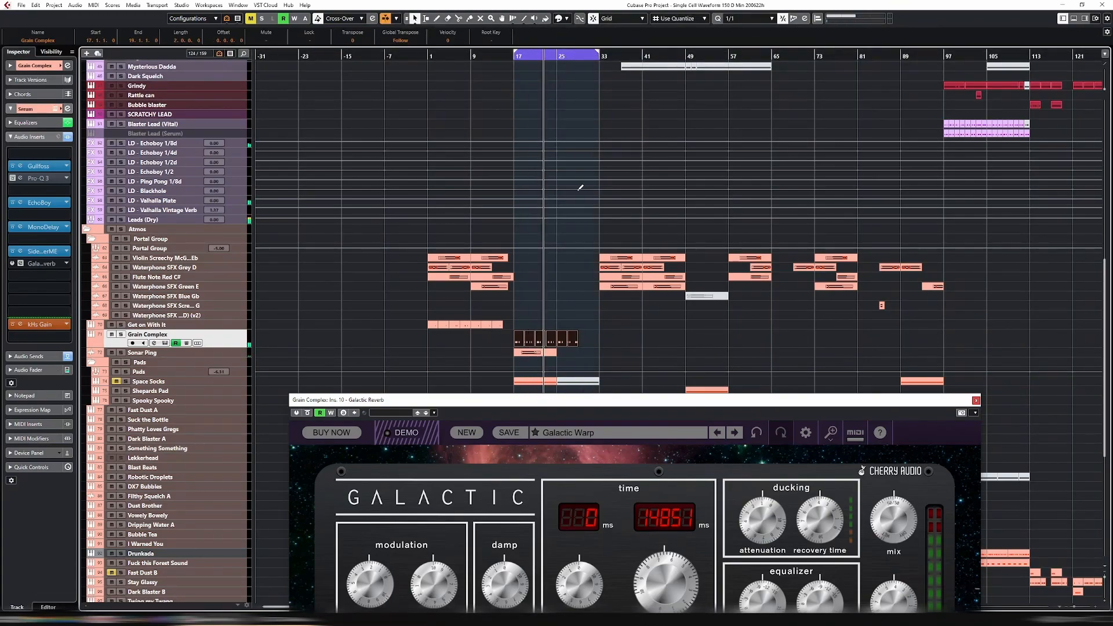
scroll(591, 225, up, 10)
scroll(591, 227, down, 10)
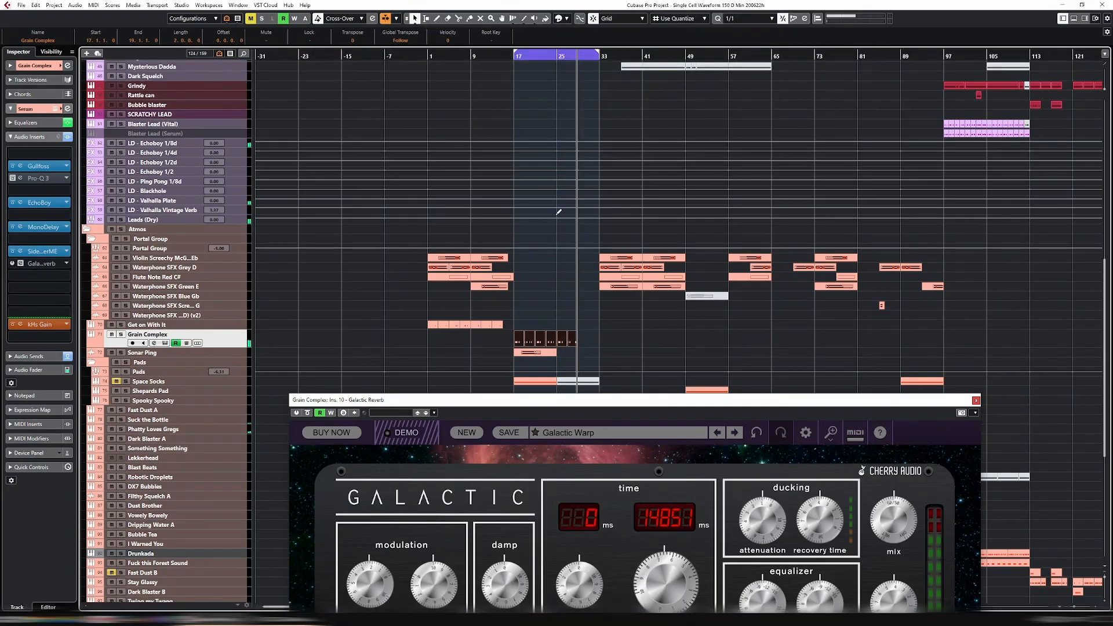
click(494, 59)
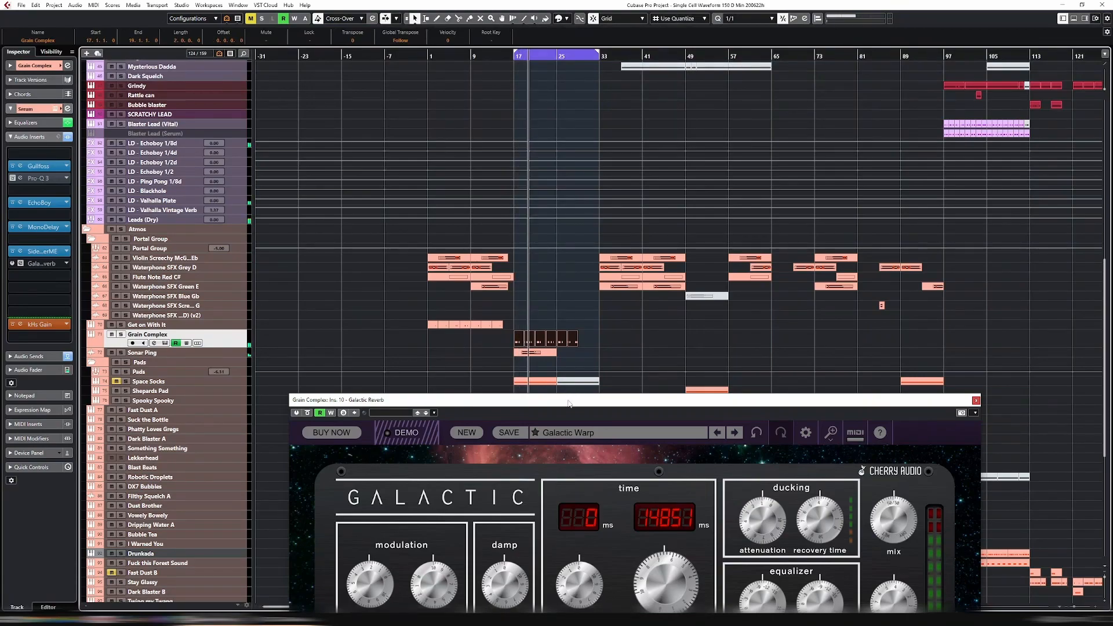
drag(569, 403, 534, 391)
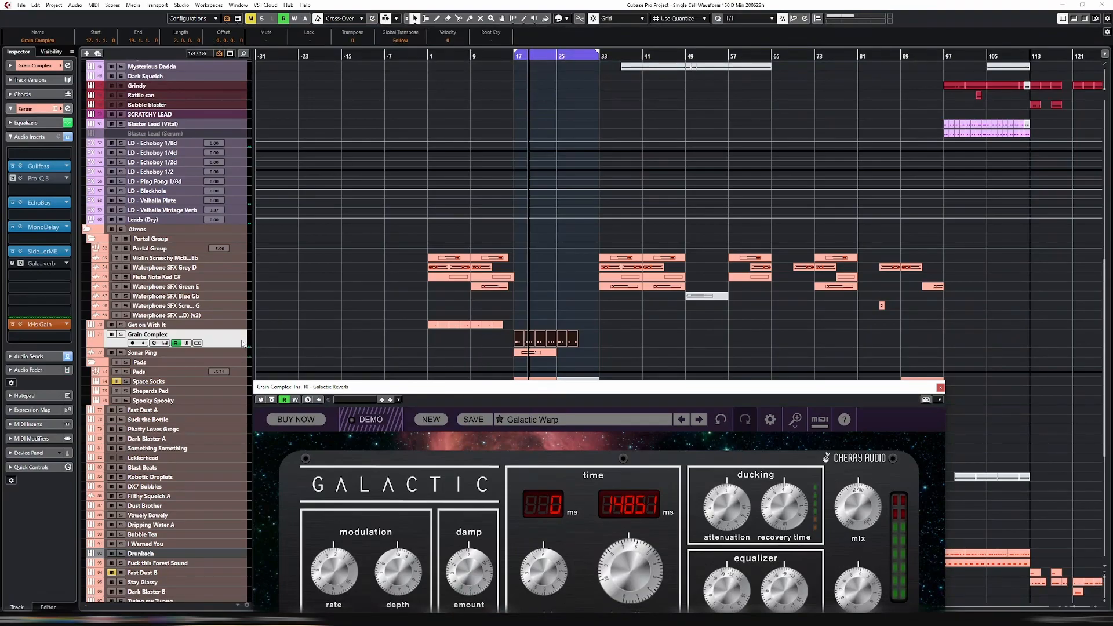
Step: Bring the whole Galactic Reverb window into view and solo the Grain Complex track
drag(399, 387, 395, 290)
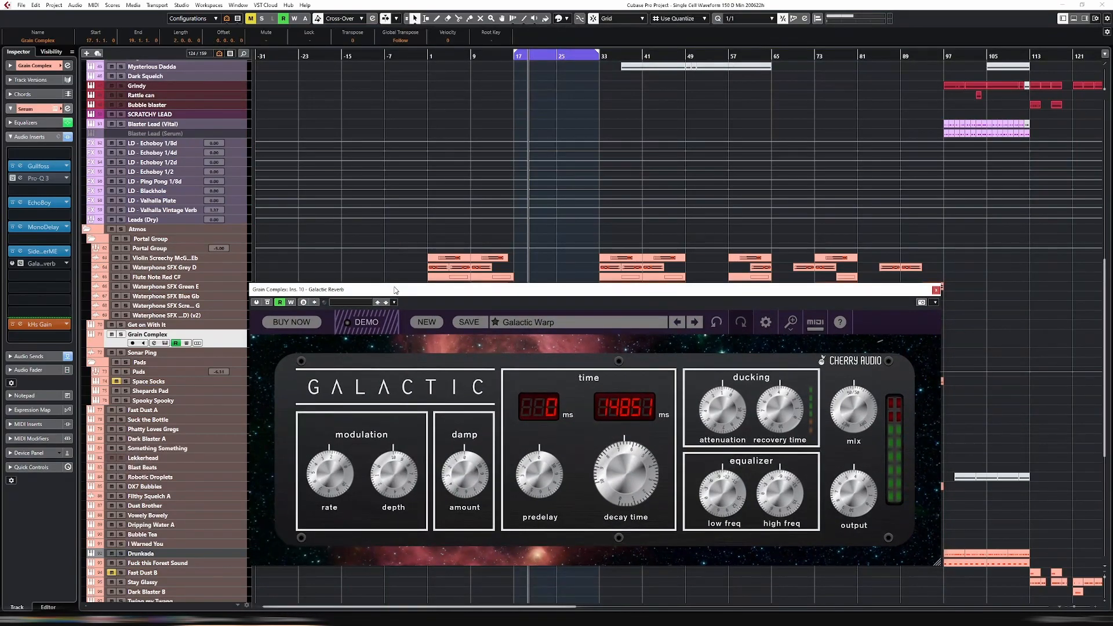
key(s)
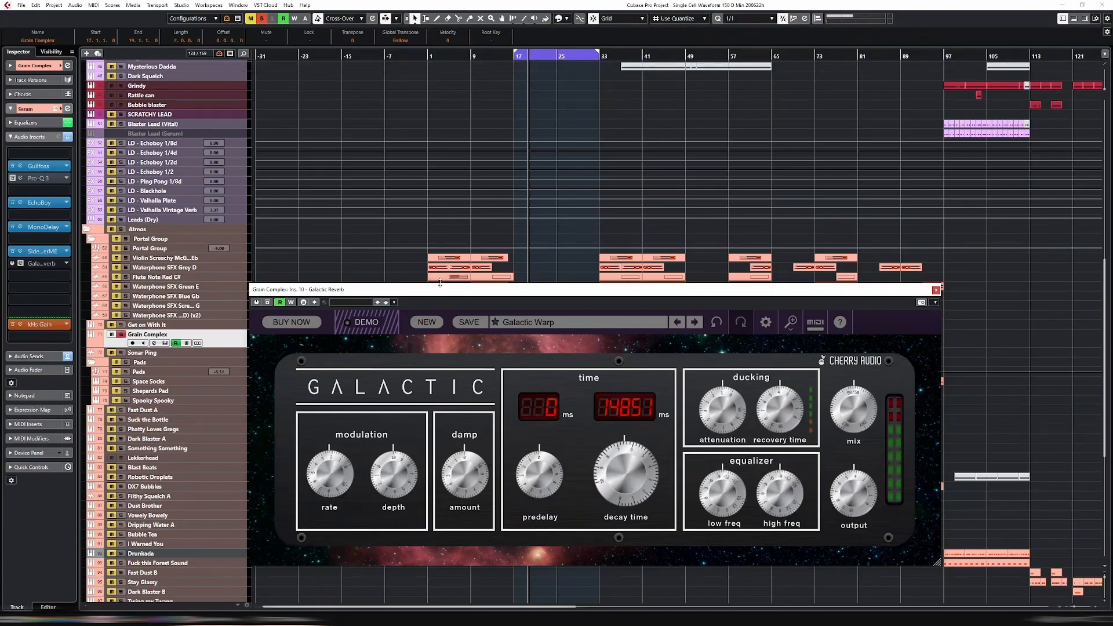
drag(441, 292, 431, 290)
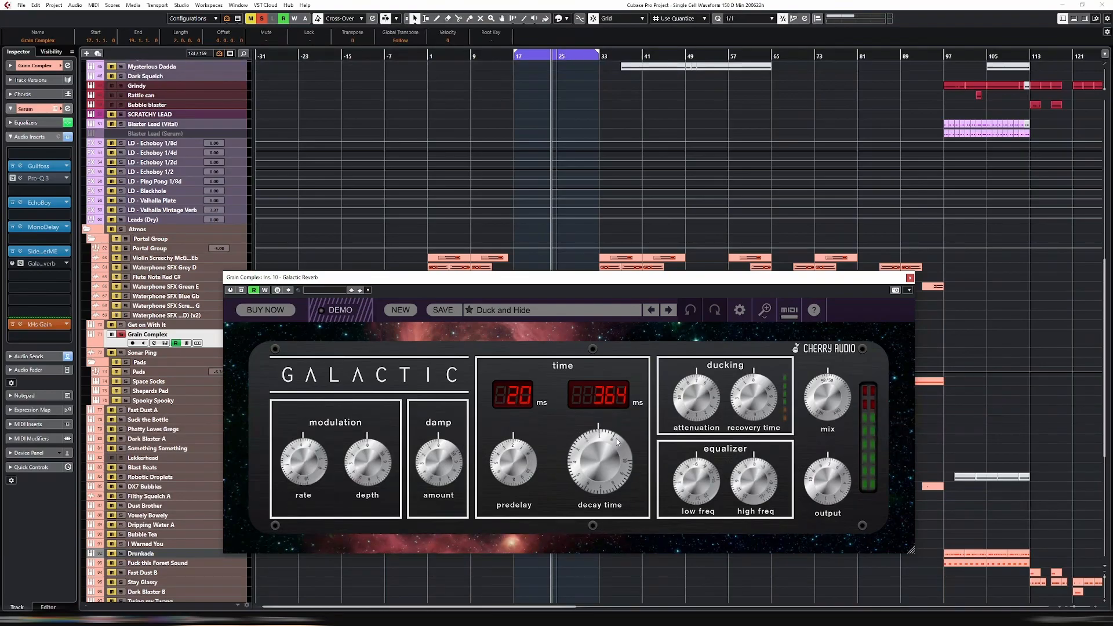
Step: Set the Galactic Reverb predelay to 17 ms and the decay time to 35000 ms
drag(604, 472, 604, 454)
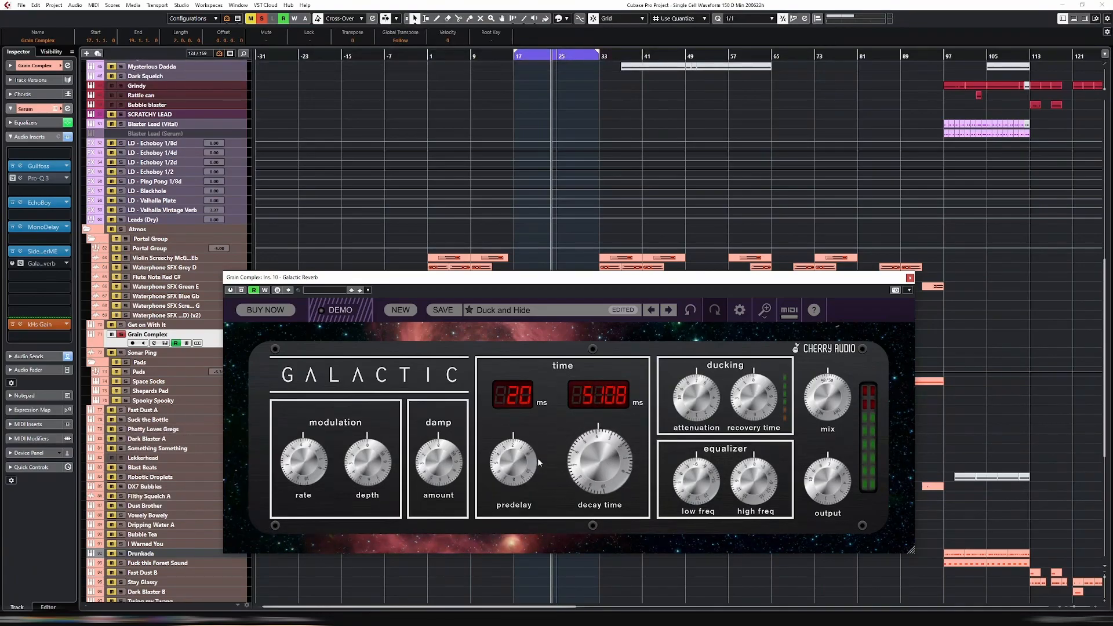
drag(524, 457, 525, 465)
drag(594, 469, 602, 446)
drag(607, 407, 607, 396)
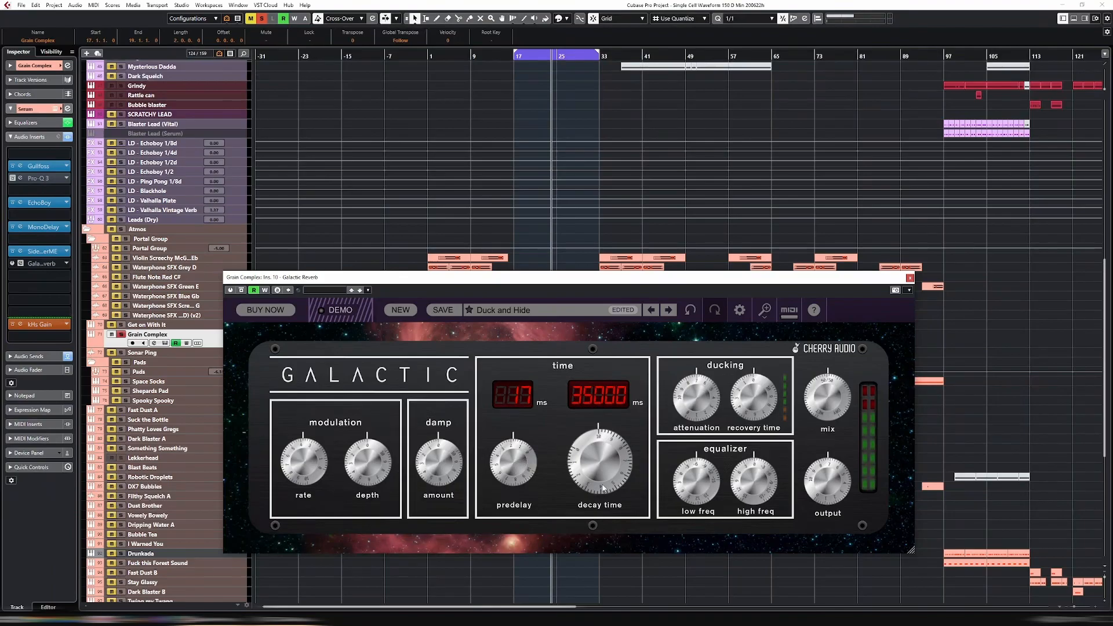
drag(629, 482, 610, 503)
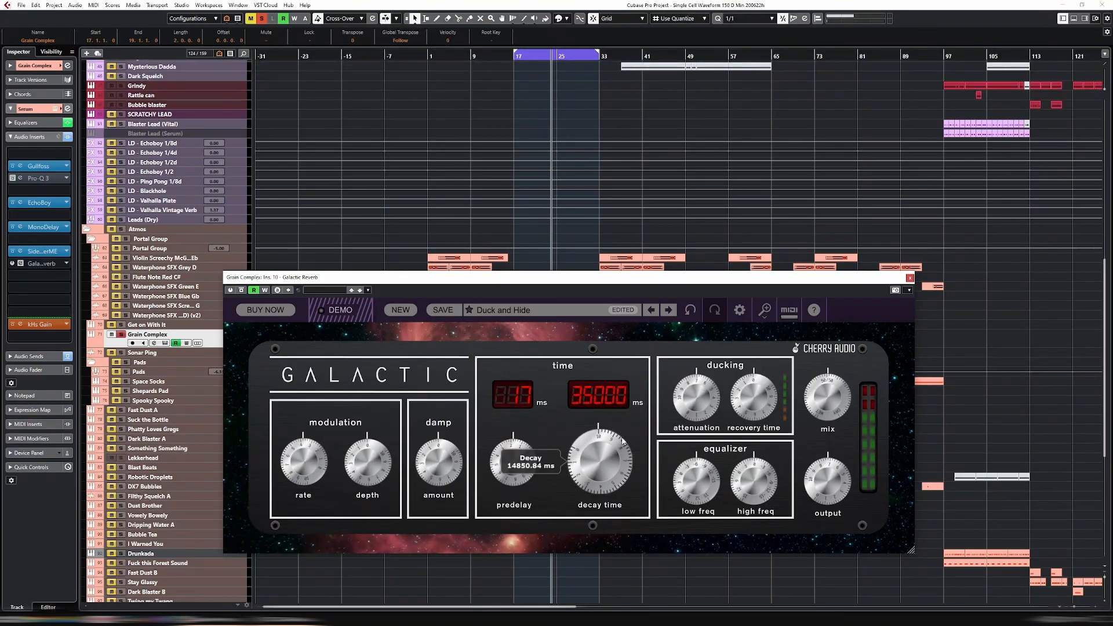
drag(613, 468, 615, 505)
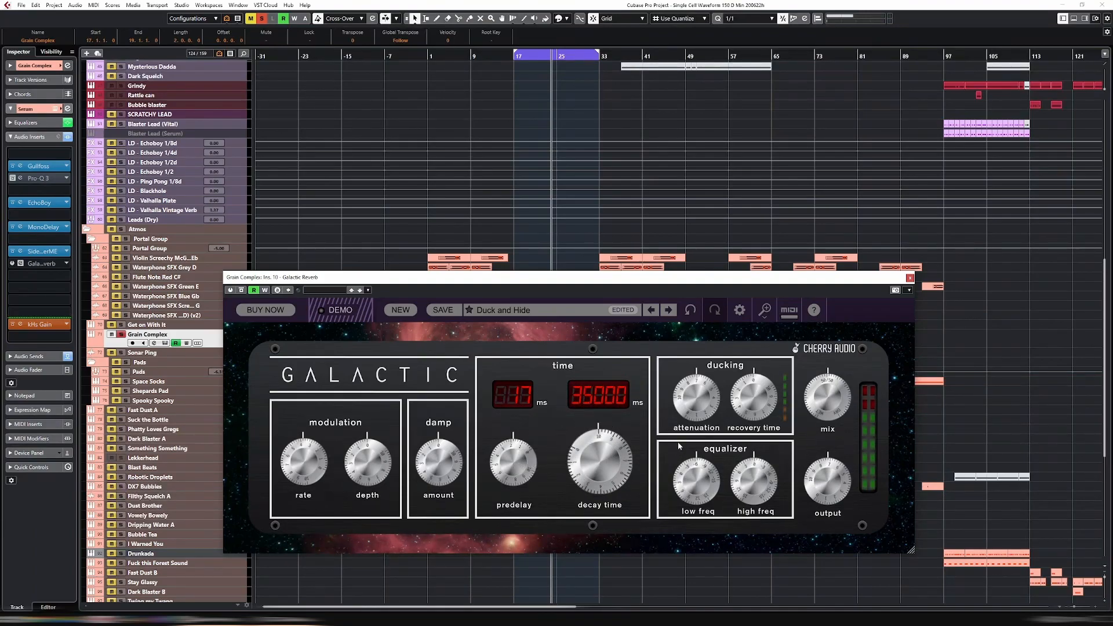
Step: Examine the attenuation and recovery time settings in the reverb's ducking section
mouse_move(700, 416)
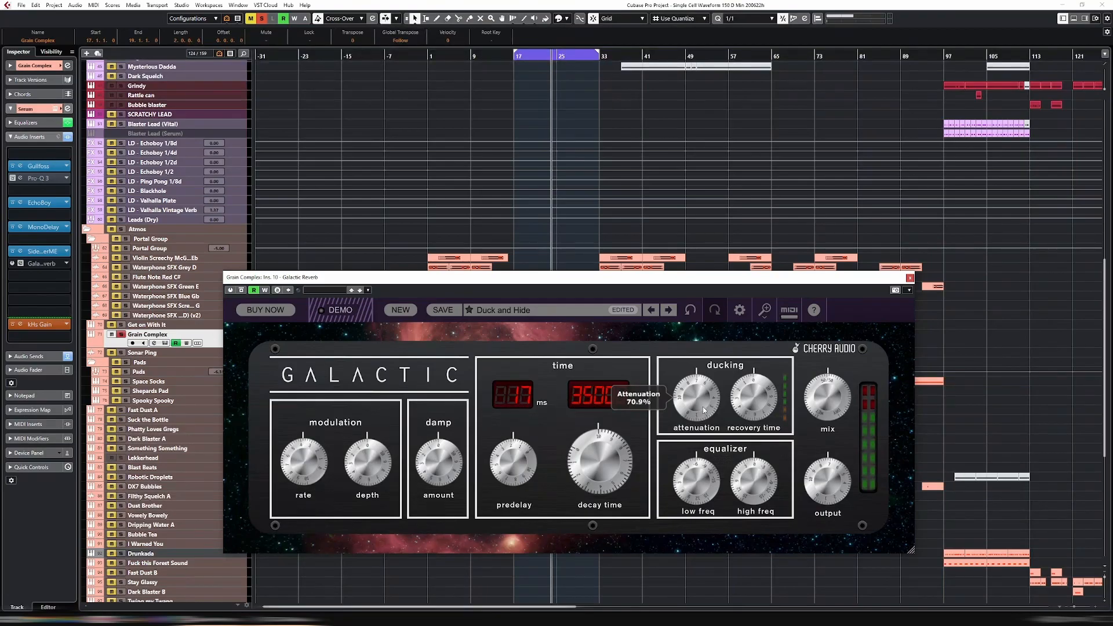
drag(705, 406, 712, 375)
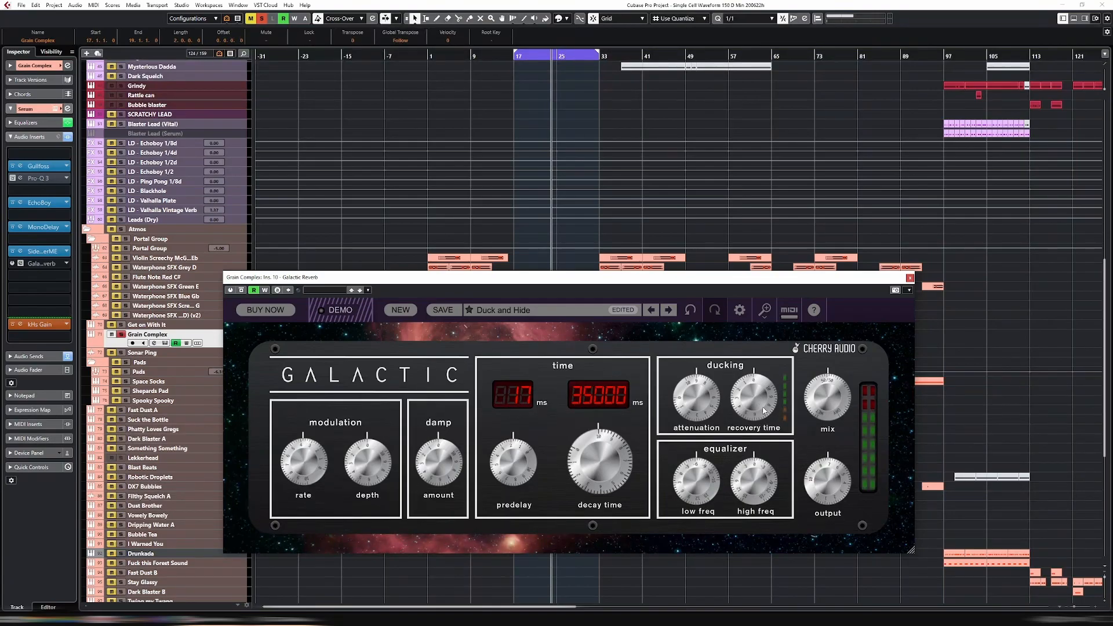
drag(764, 411, 764, 399)
drag(760, 408, 762, 416)
mouse_move(763, 405)
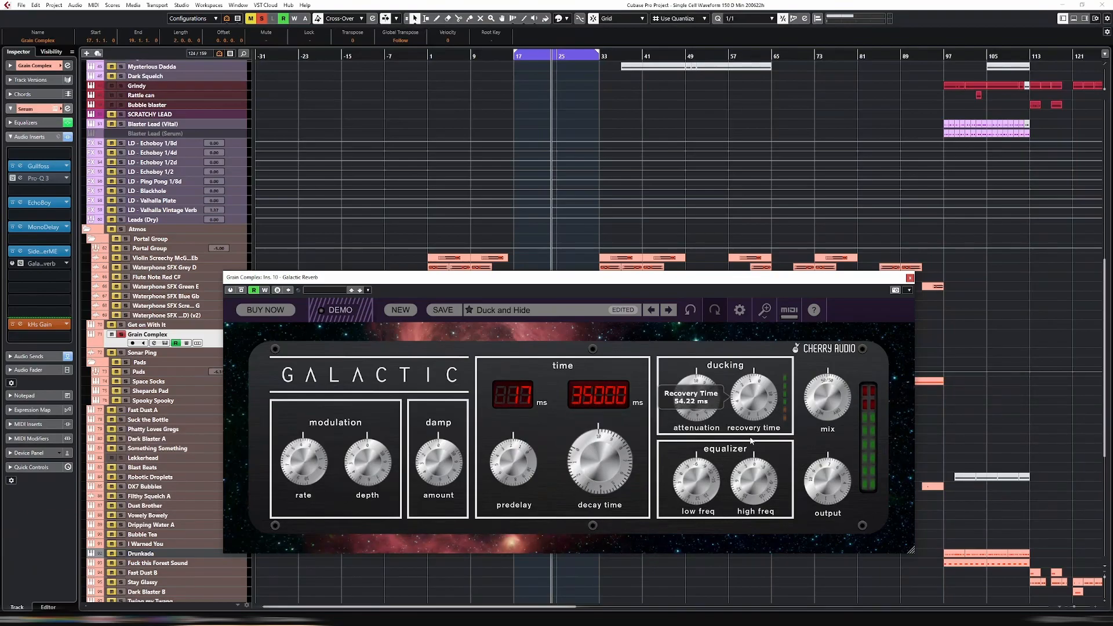
Step: Examine the reverb's low and high equalizer controls, the wet/dry mix and the output level
mouse_move(705, 517)
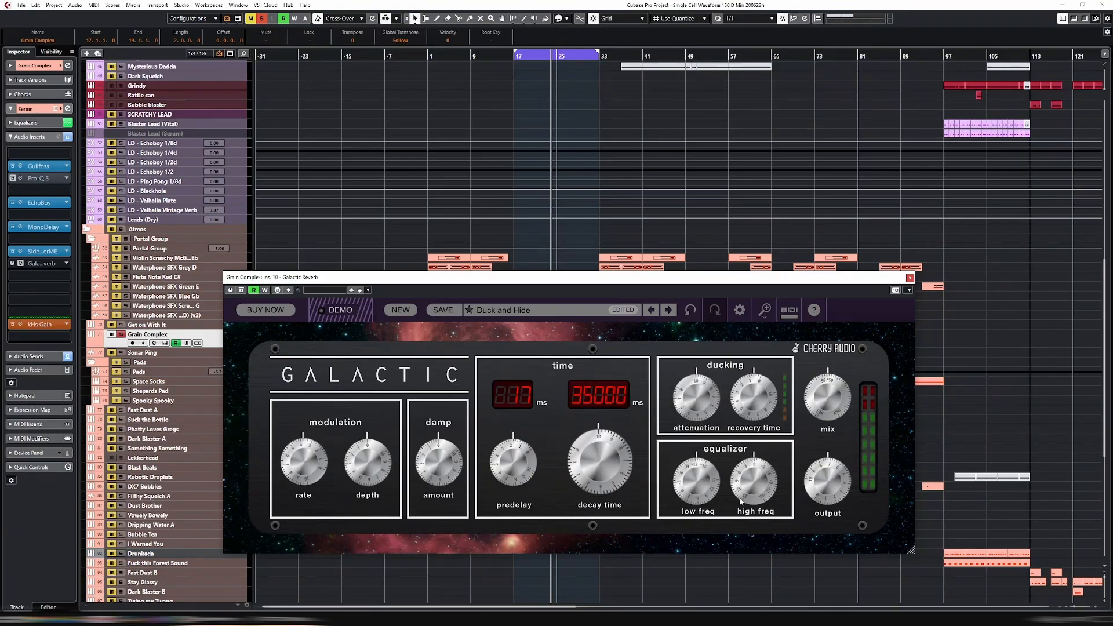
drag(695, 491, 710, 461)
mouse_move(764, 462)
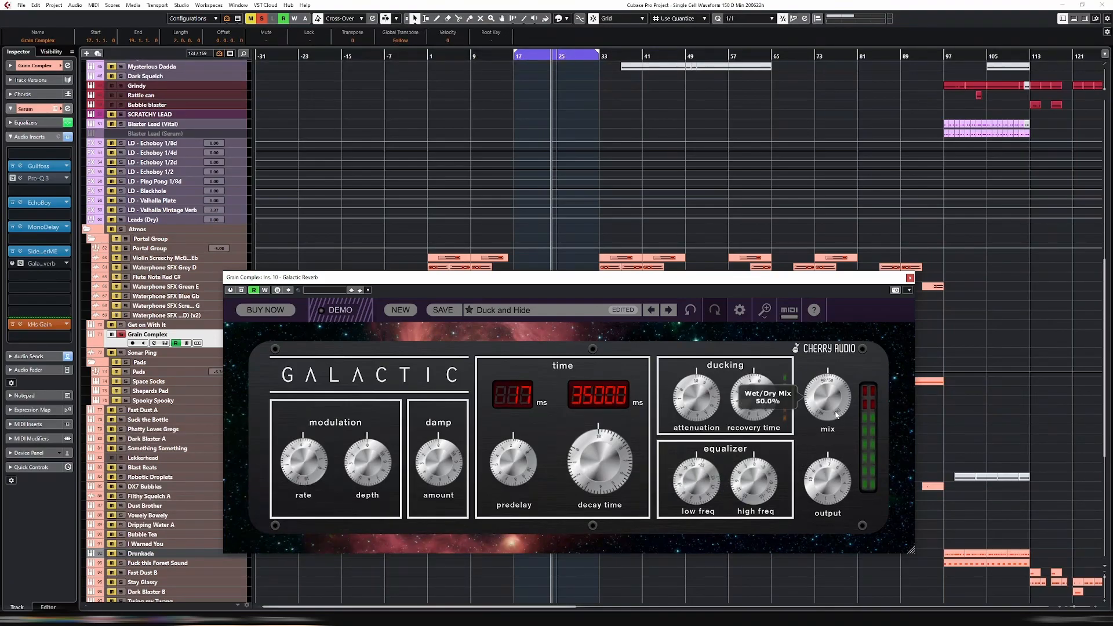
mouse_move(835, 472)
scroll(832, 489, down, 3)
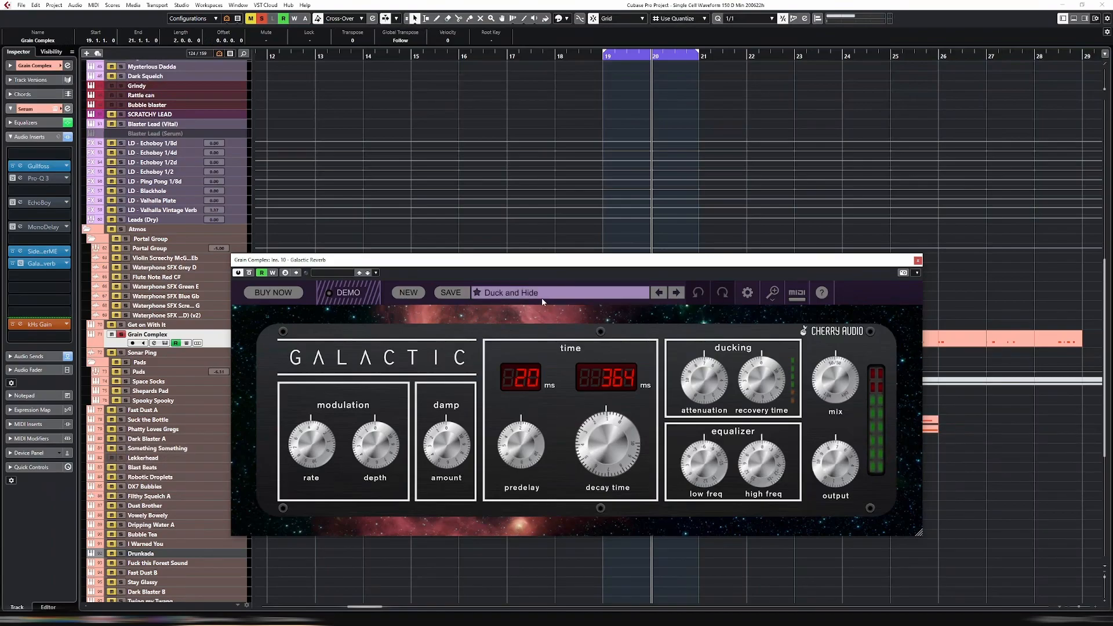
Step: Load the Being Followed preset from the Drums category and set the wet/dry mix to 50%
click(531, 295)
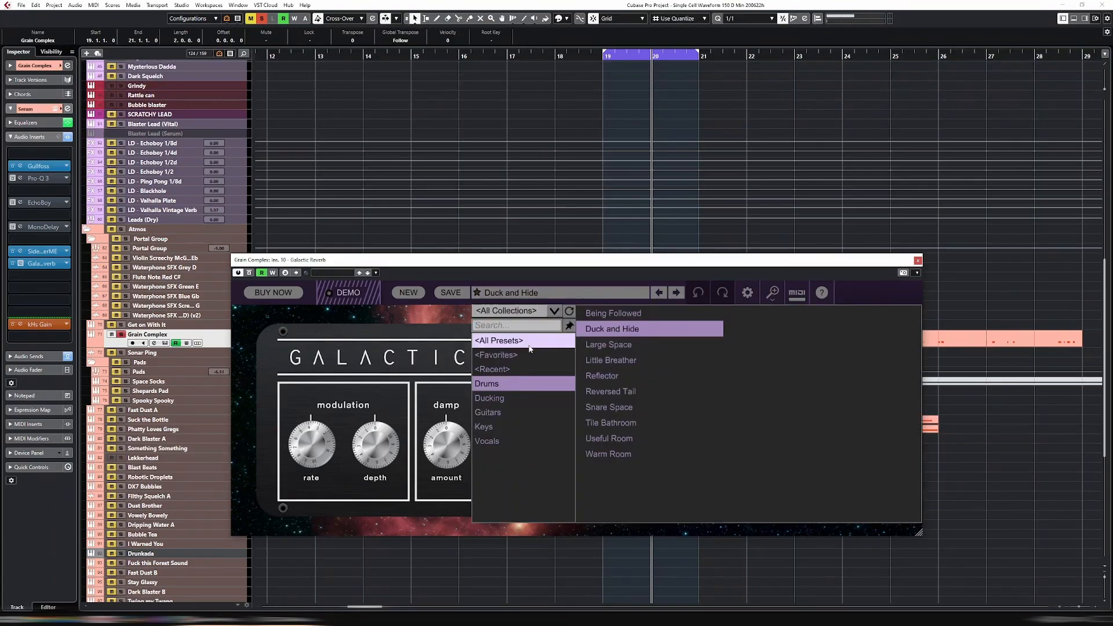
click(607, 314)
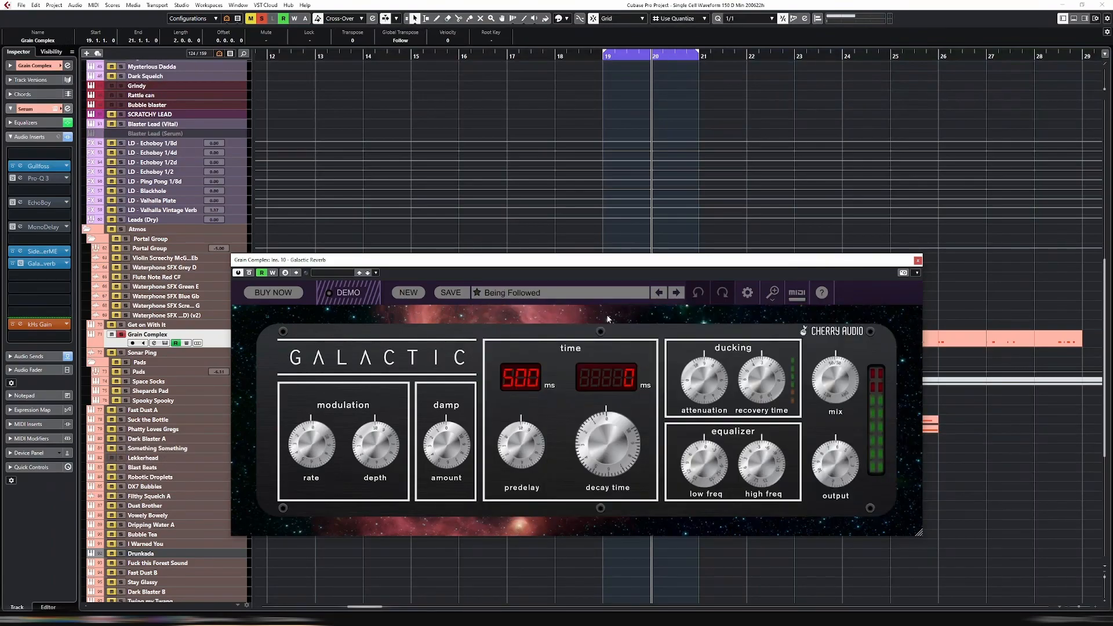
click(600, 288)
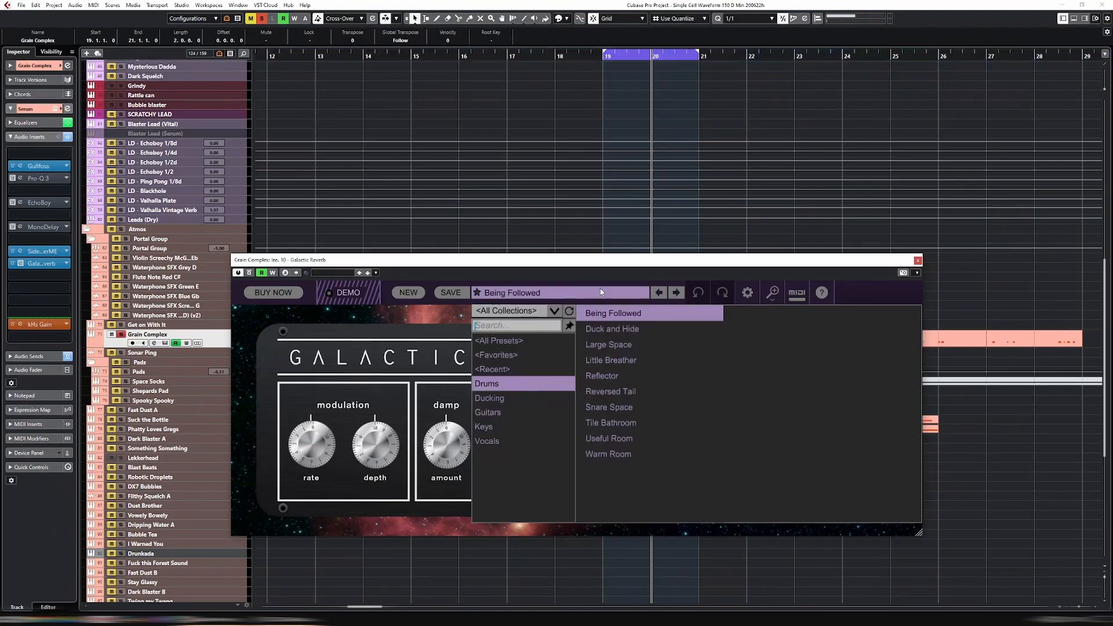
click(451, 320)
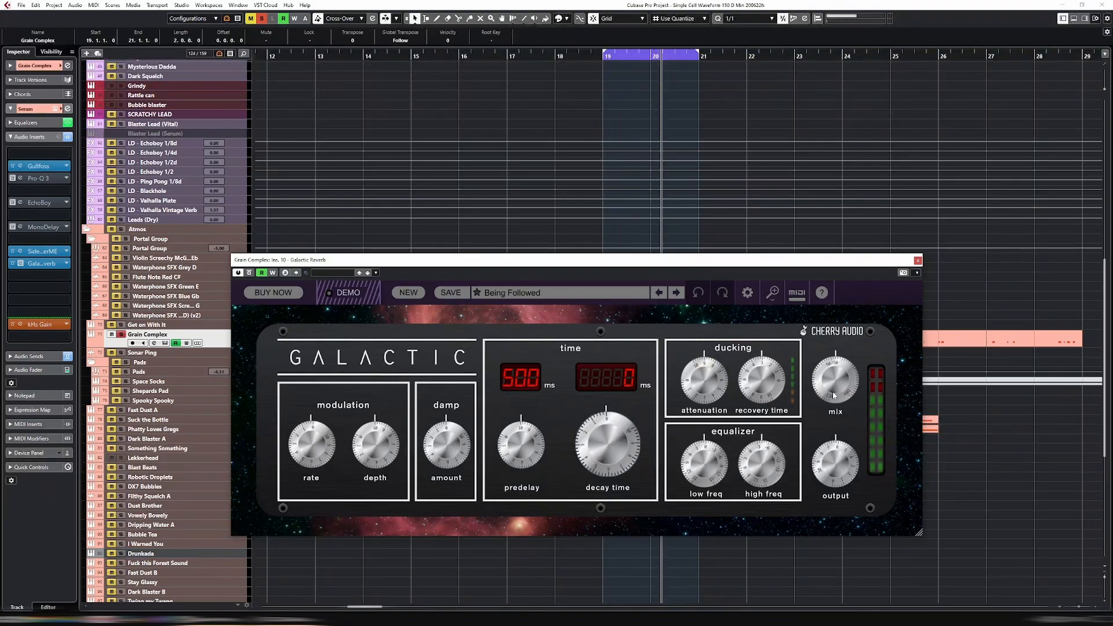
drag(840, 432, 854, 315)
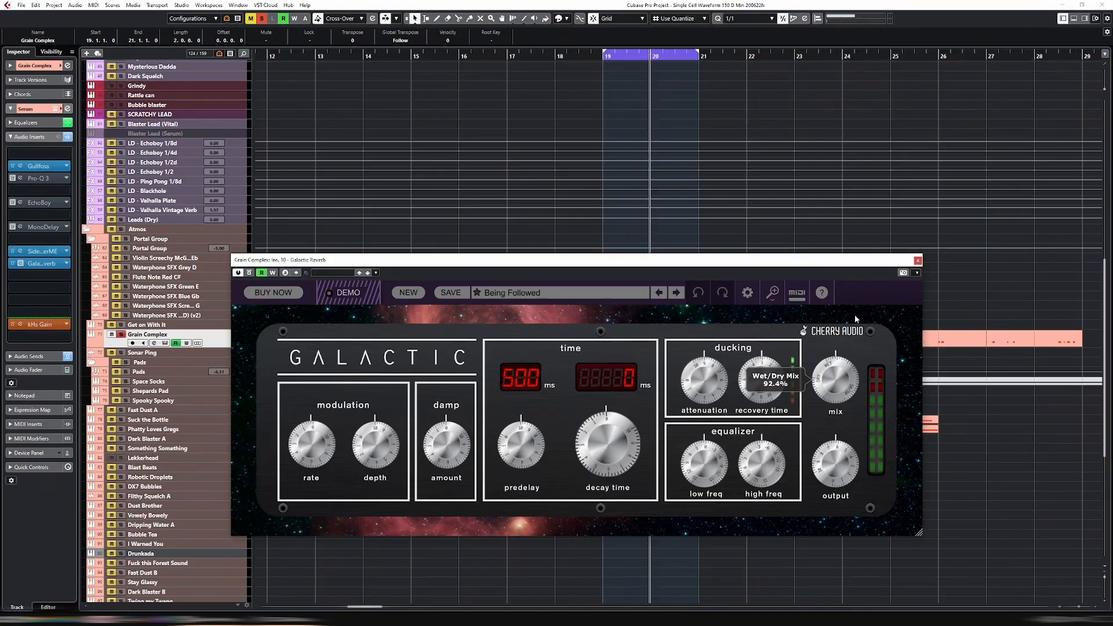
double_click(835, 380)
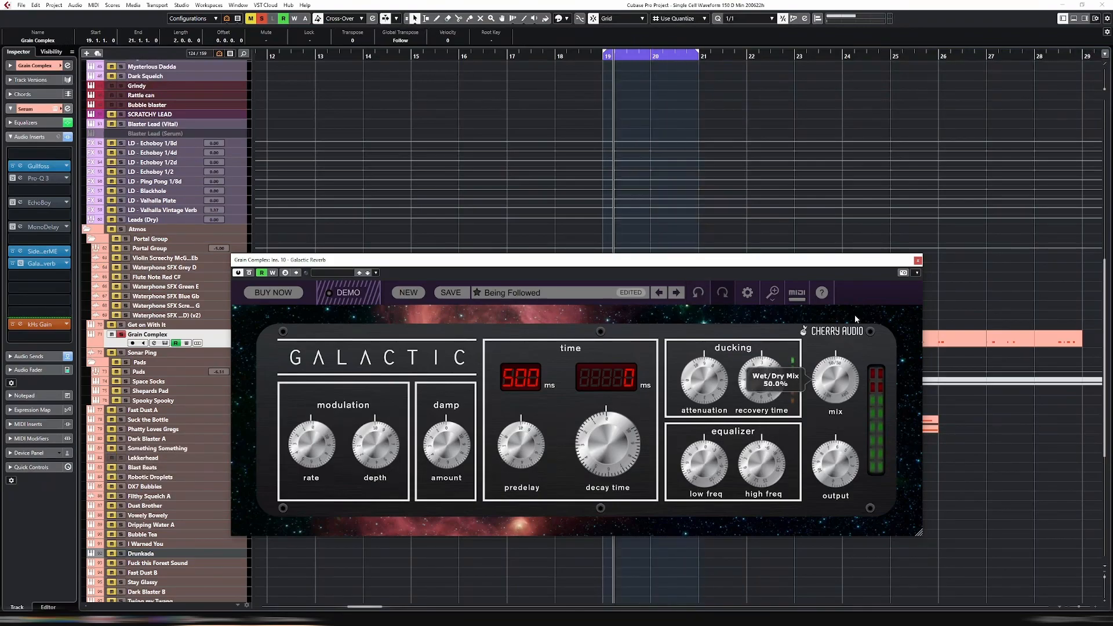
Step: Show Grain Complex's automation lanes and set the Galactic Reverb wet/dry mix automation to 0.69 at bar 17
drag(608, 261, 611, 209)
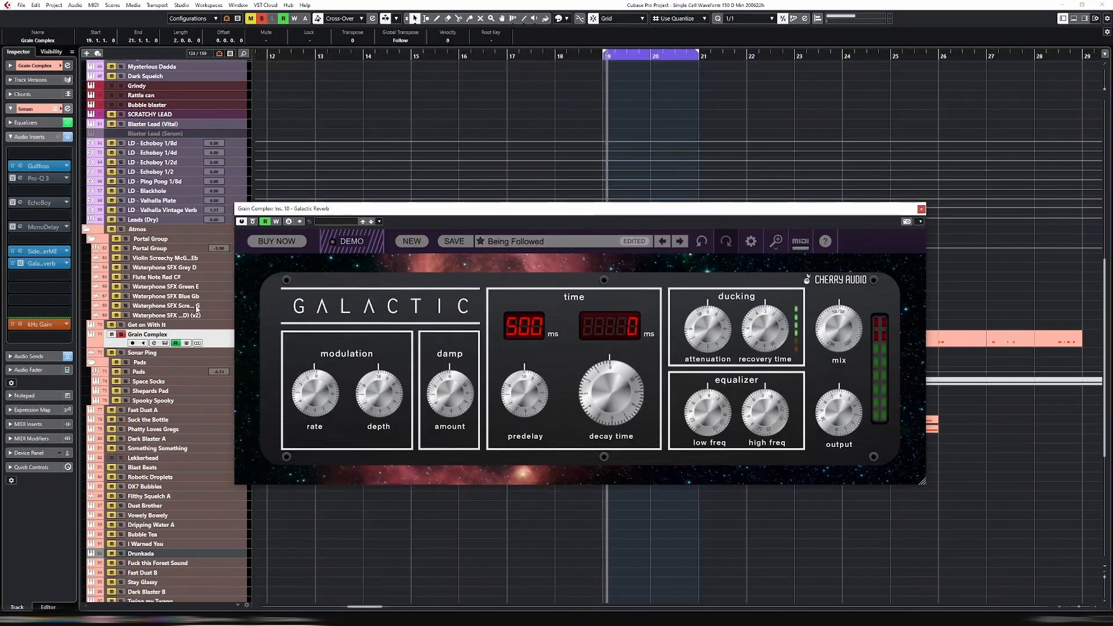
click(91, 345)
click(164, 445)
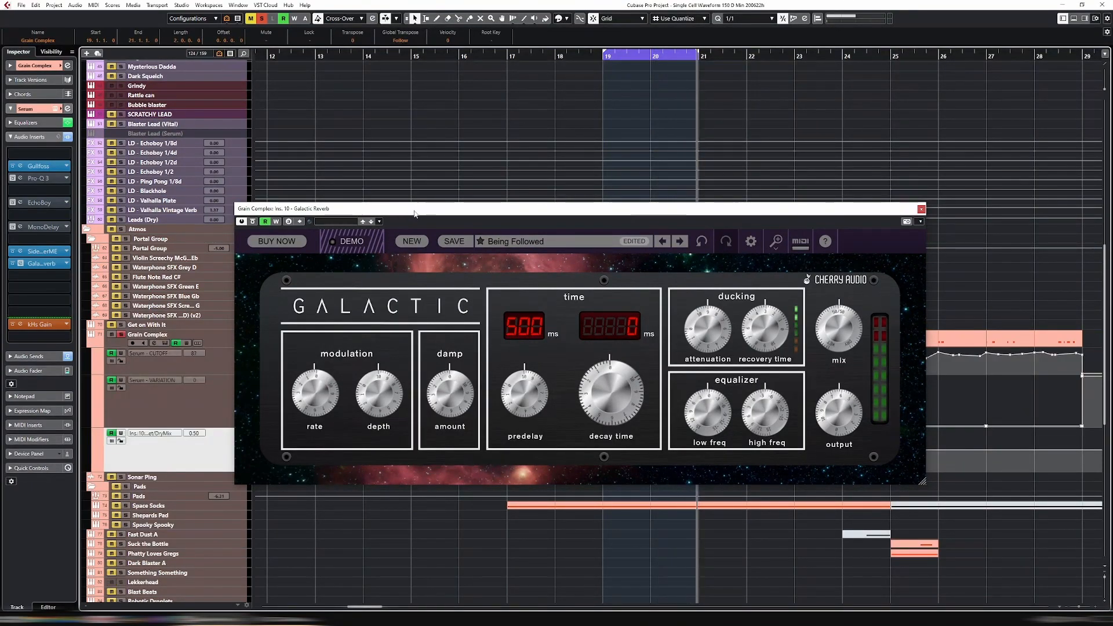
drag(580, 209, 490, 109)
drag(510, 451, 508, 444)
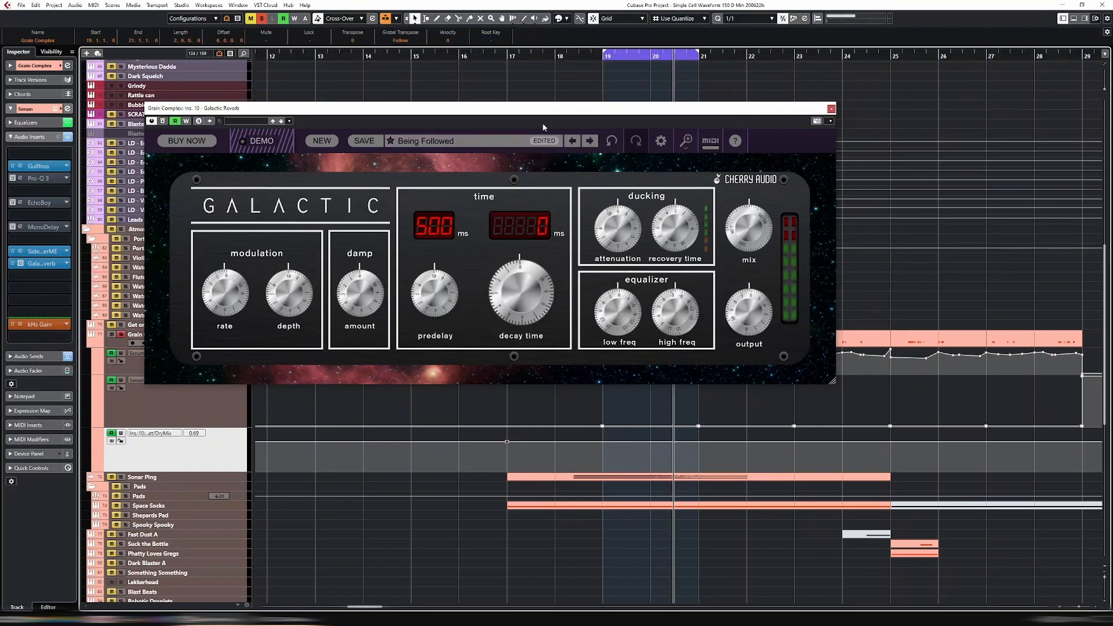
drag(521, 120, 566, 164)
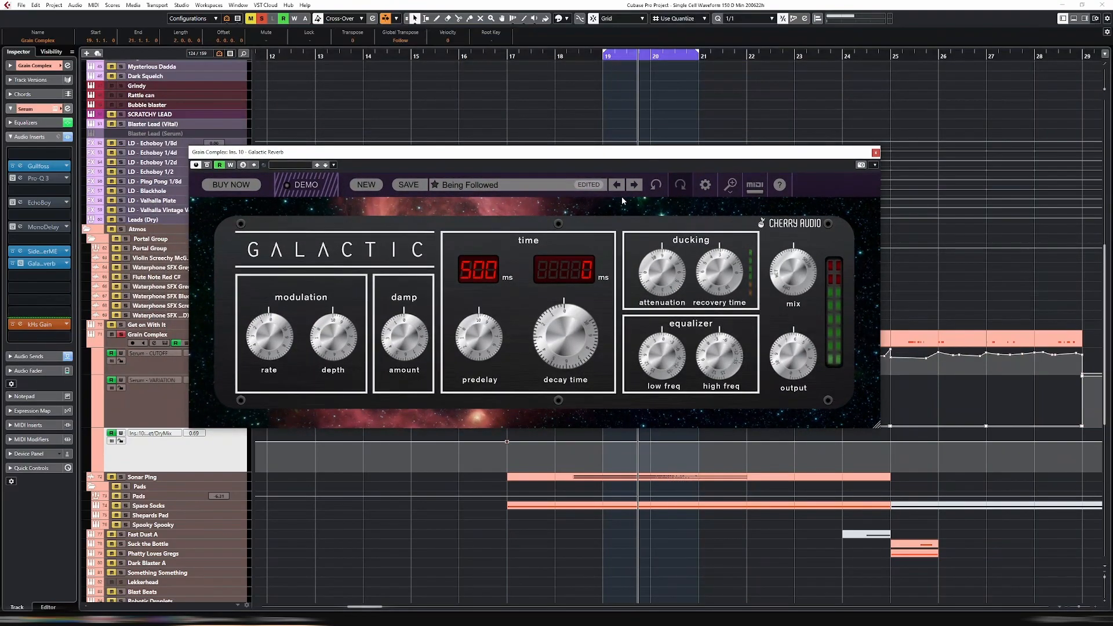
Step: Audition the Duck and Hide, Large Space, Little Breather and Reflector presets on the looped Grain Complex section
click(633, 187)
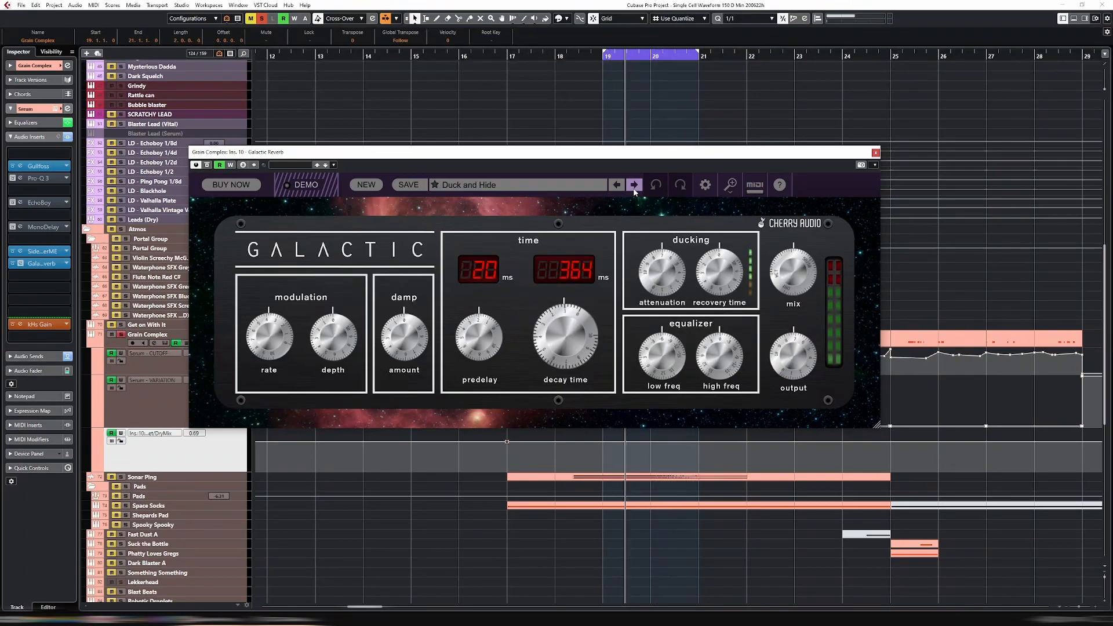
click(635, 185)
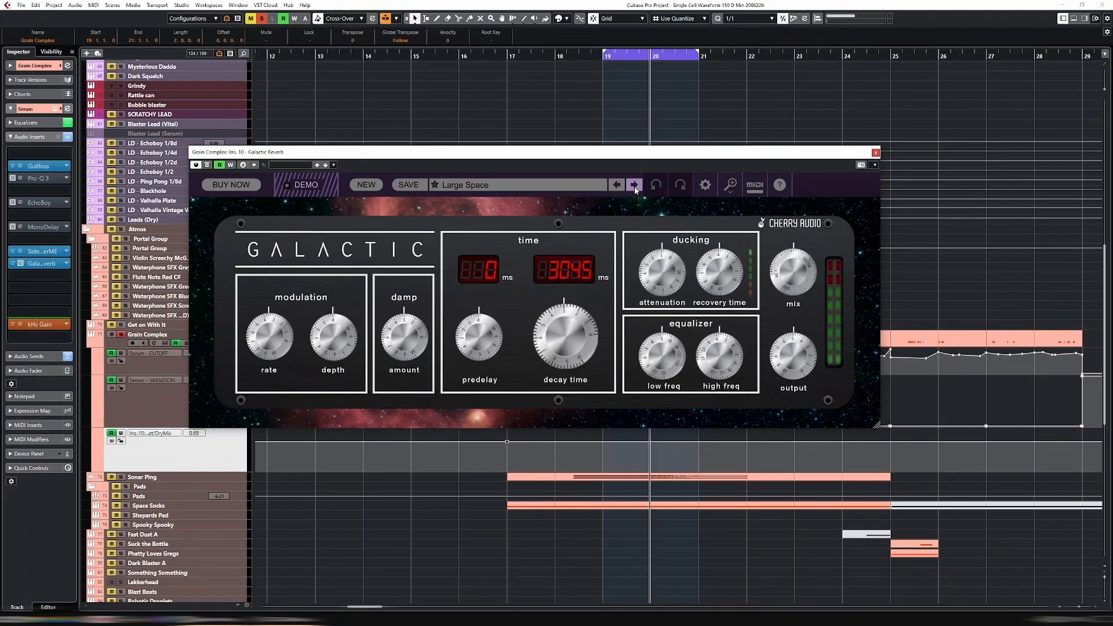
click(635, 187)
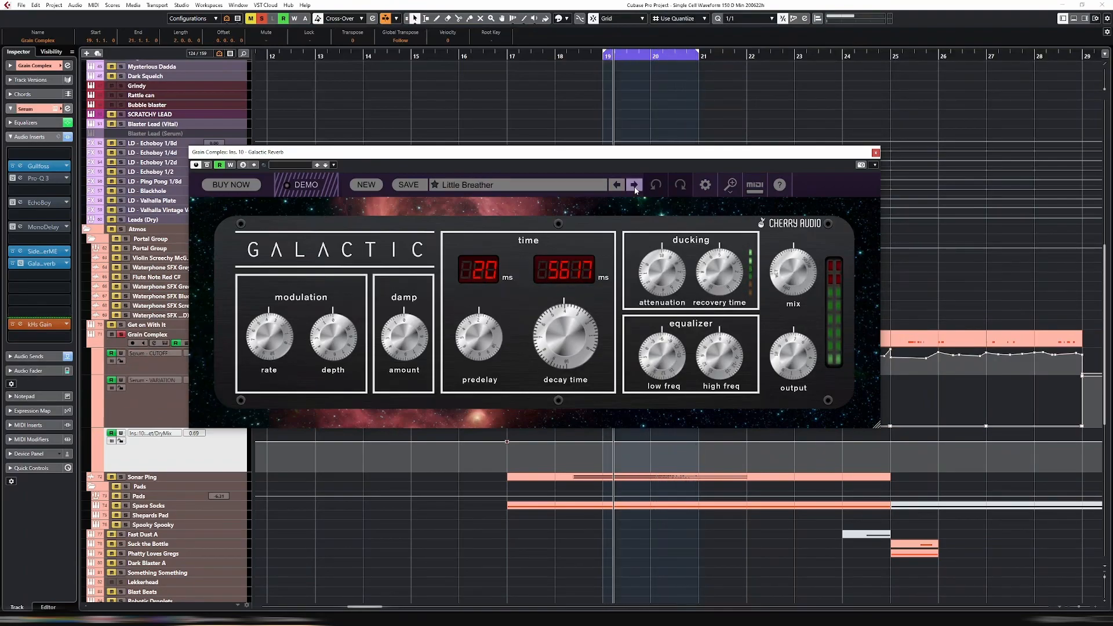
click(635, 187)
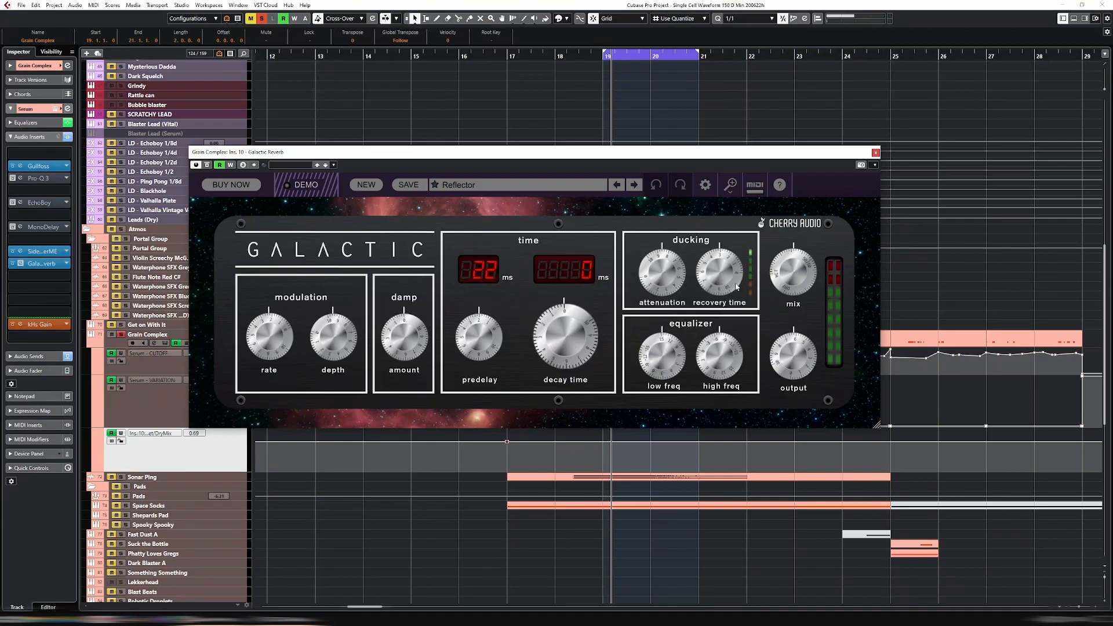
mouse_move(736, 287)
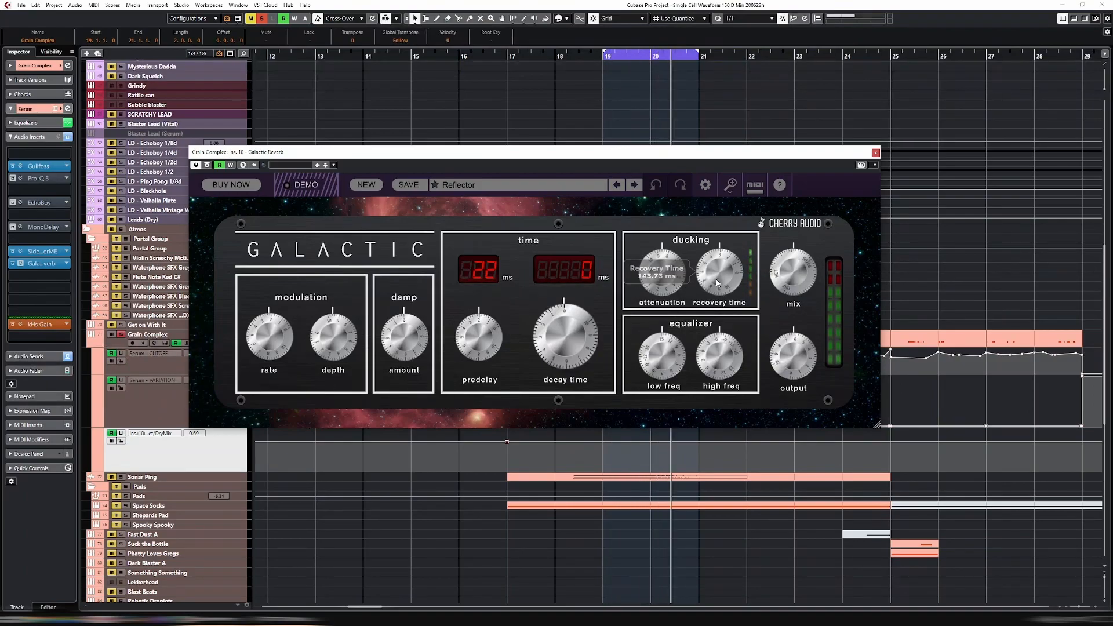
Step: Audition the Reversed Tail, Snare Space, Tile Bathroom and Useful Room presets, recheck the last two, and load Warm Room
click(639, 190)
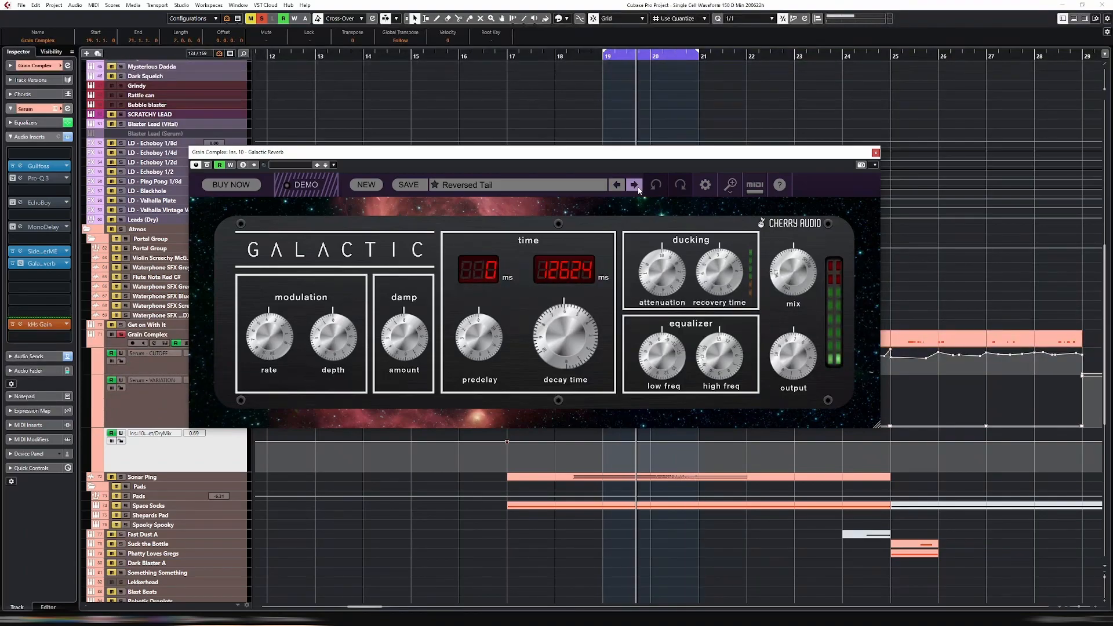
drag(795, 276, 796, 307)
click(635, 186)
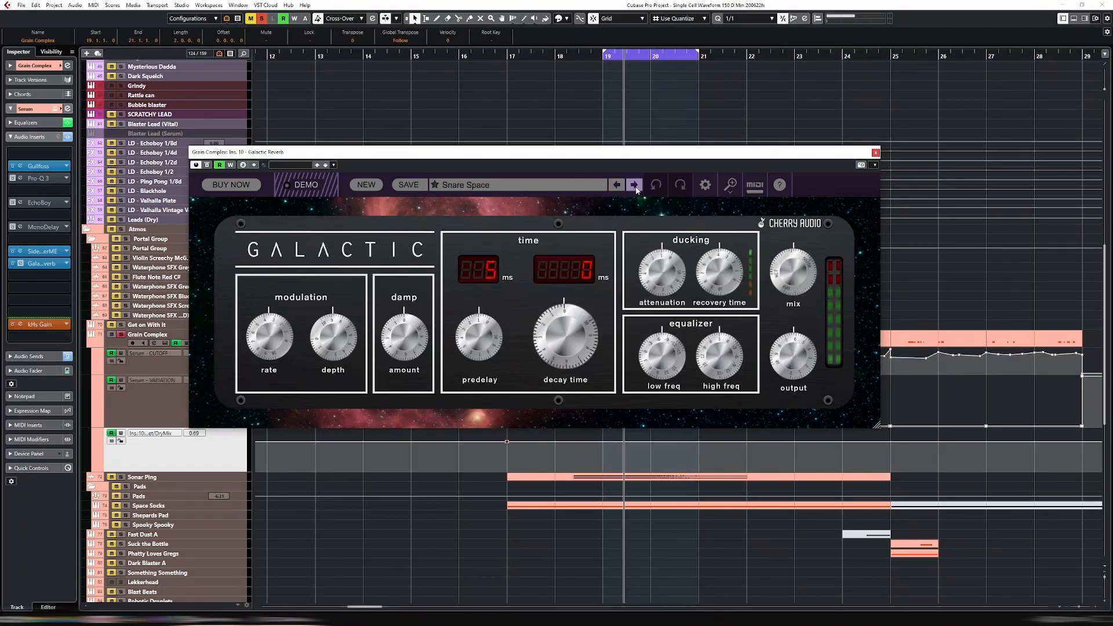
click(635, 185)
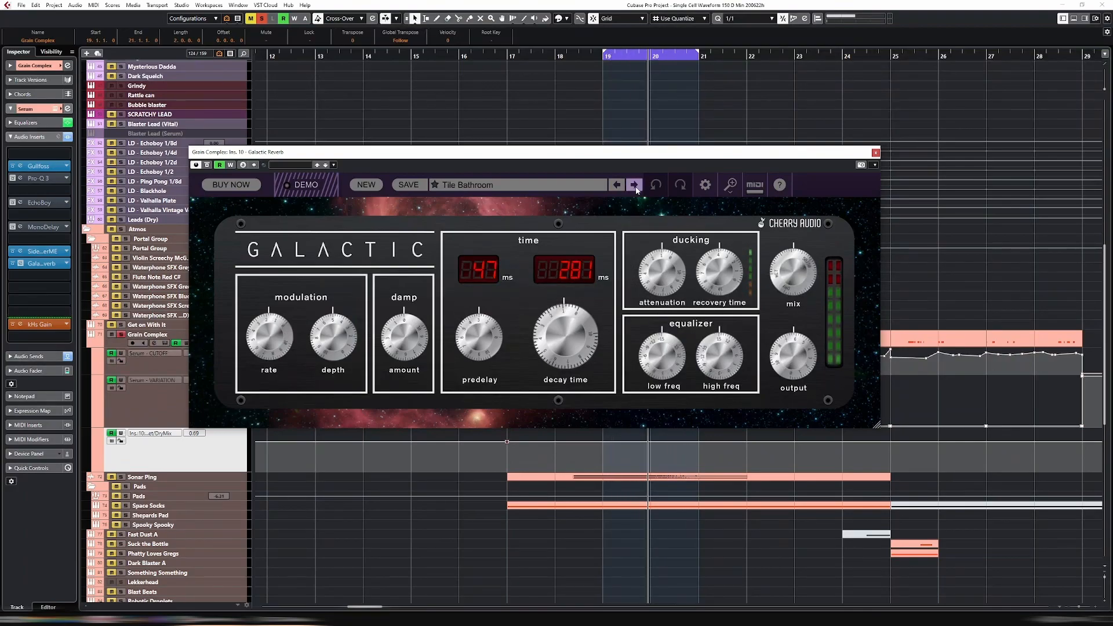
click(635, 186)
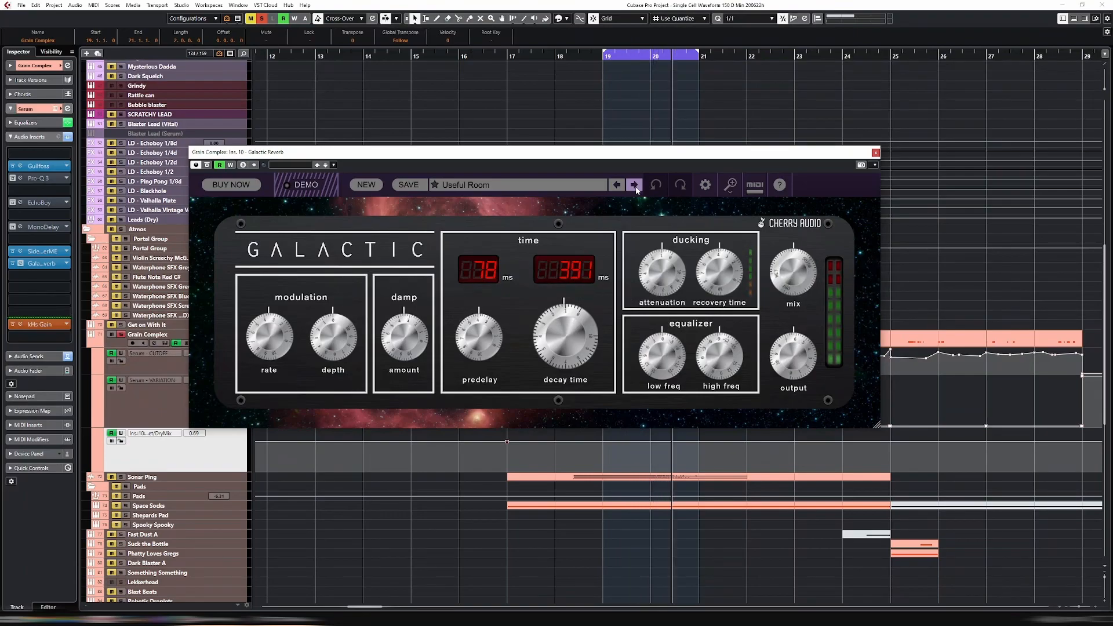
click(620, 186)
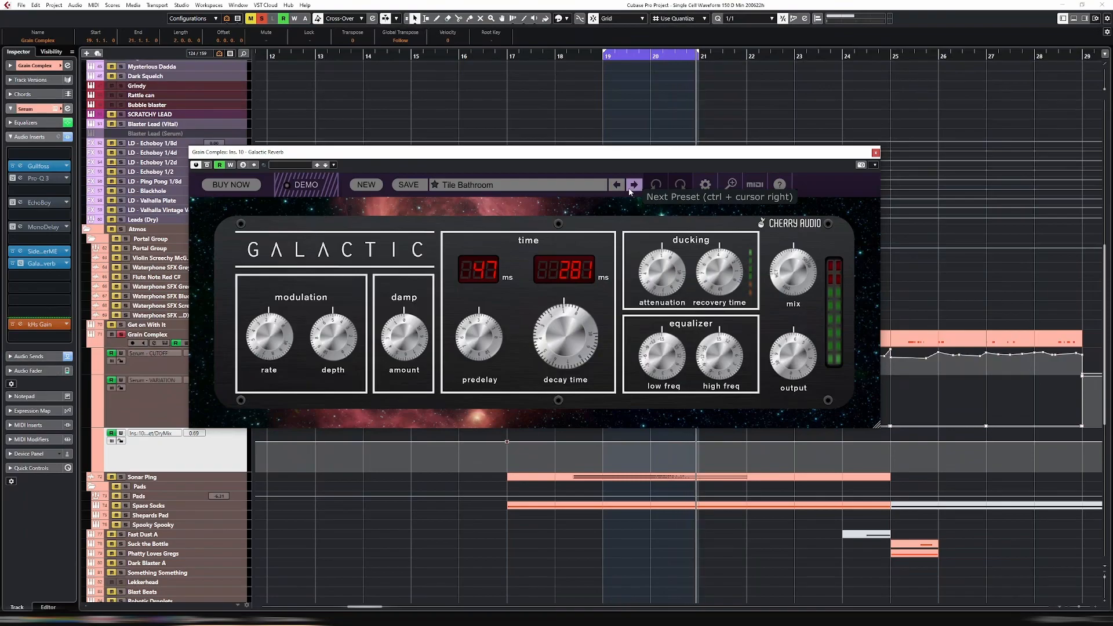
click(633, 187)
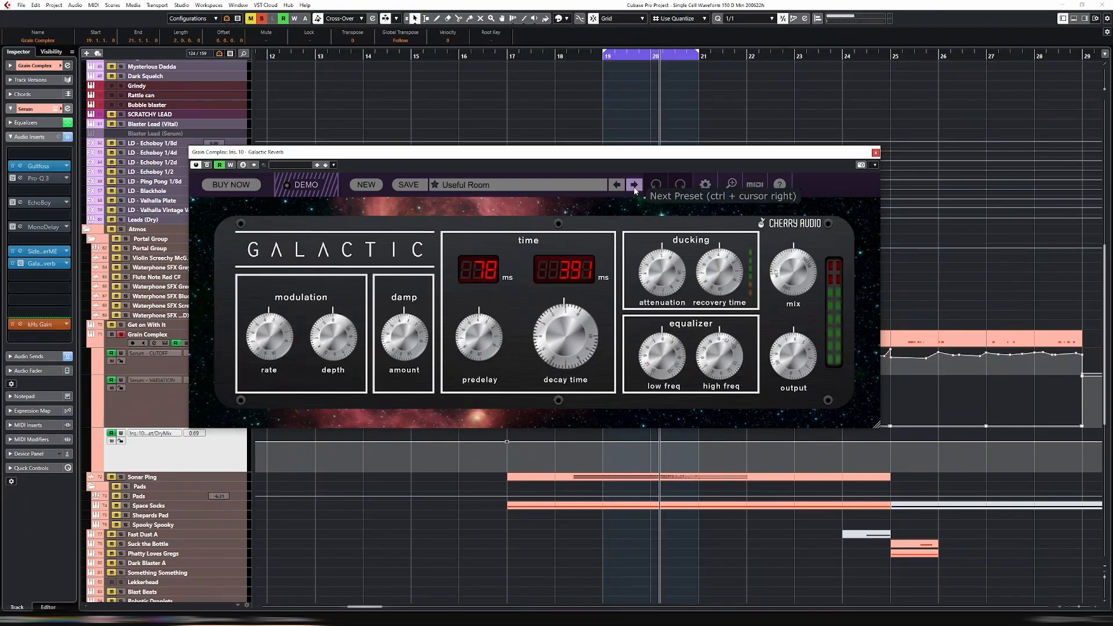
click(635, 186)
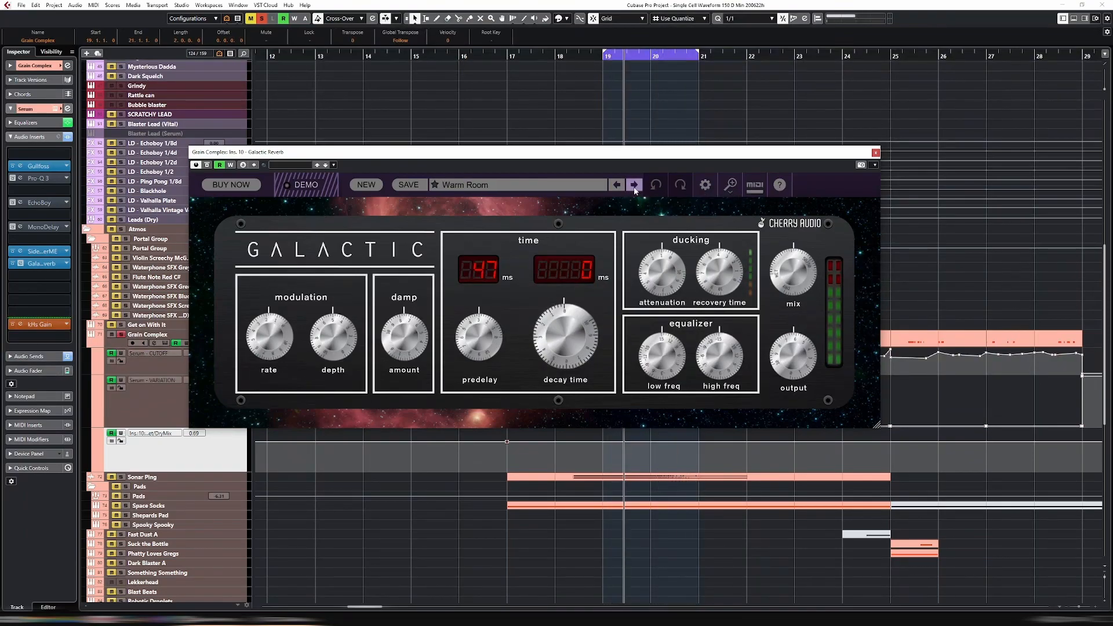
Step: Load the Being Followed preset, raise its modulation depth, and set predelay to 0 ms and decay time to about 5826 ms
click(634, 185)
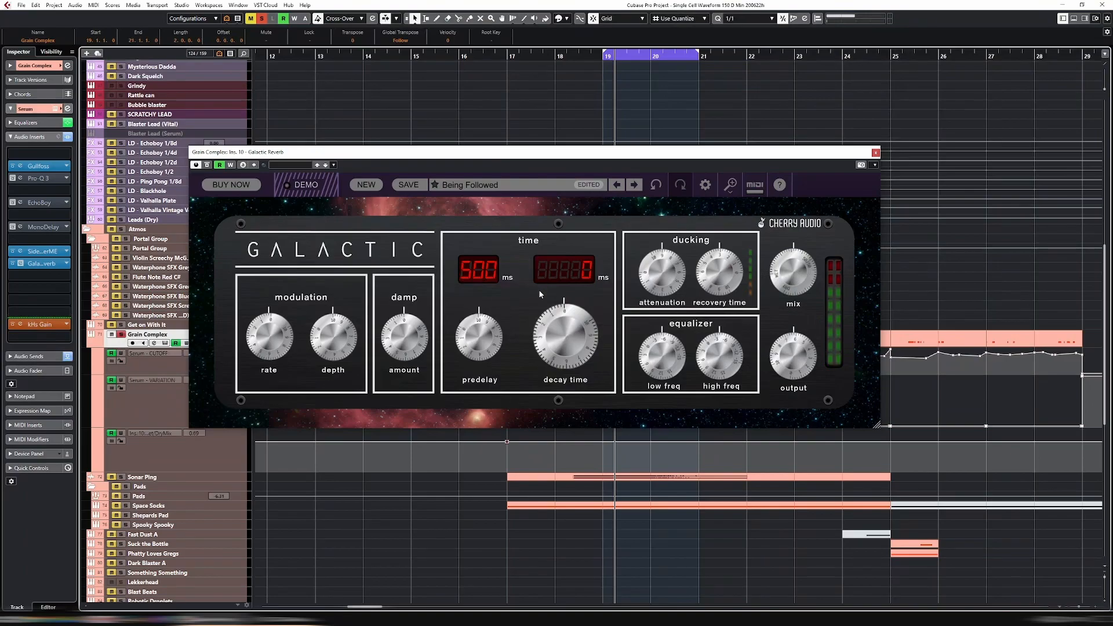
drag(479, 337, 486, 432)
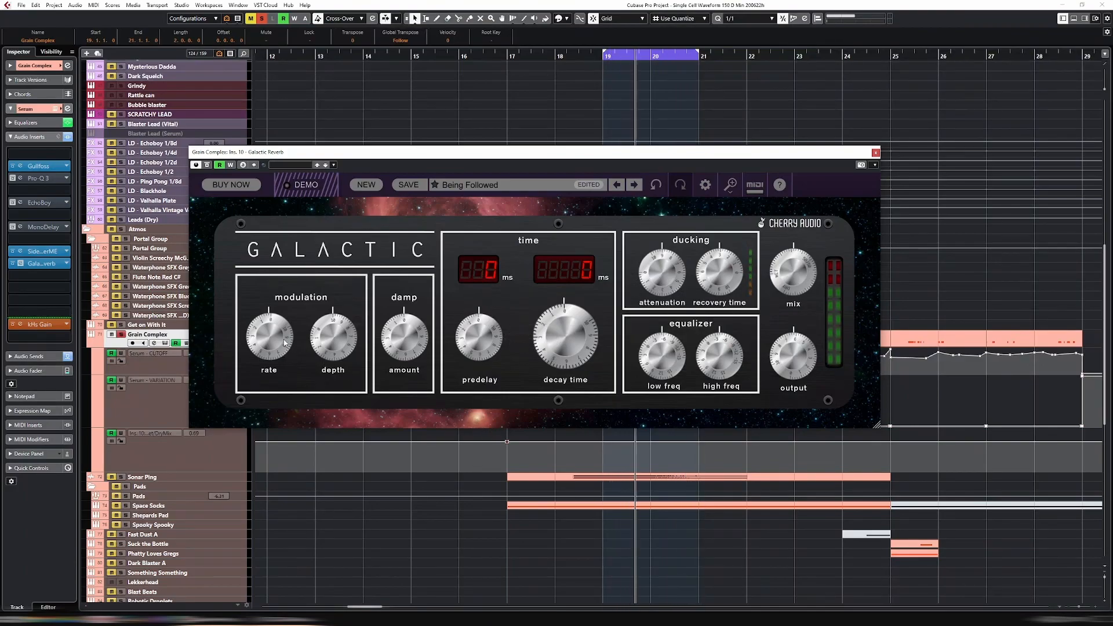
drag(336, 336, 287, 276)
drag(566, 333, 586, 285)
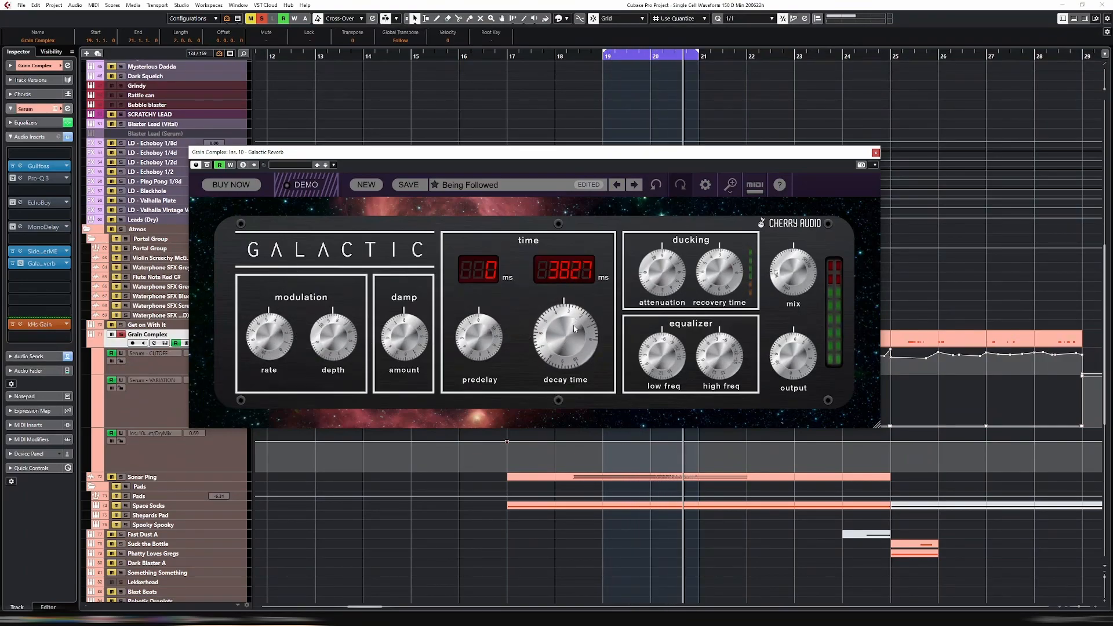
drag(574, 333, 578, 334)
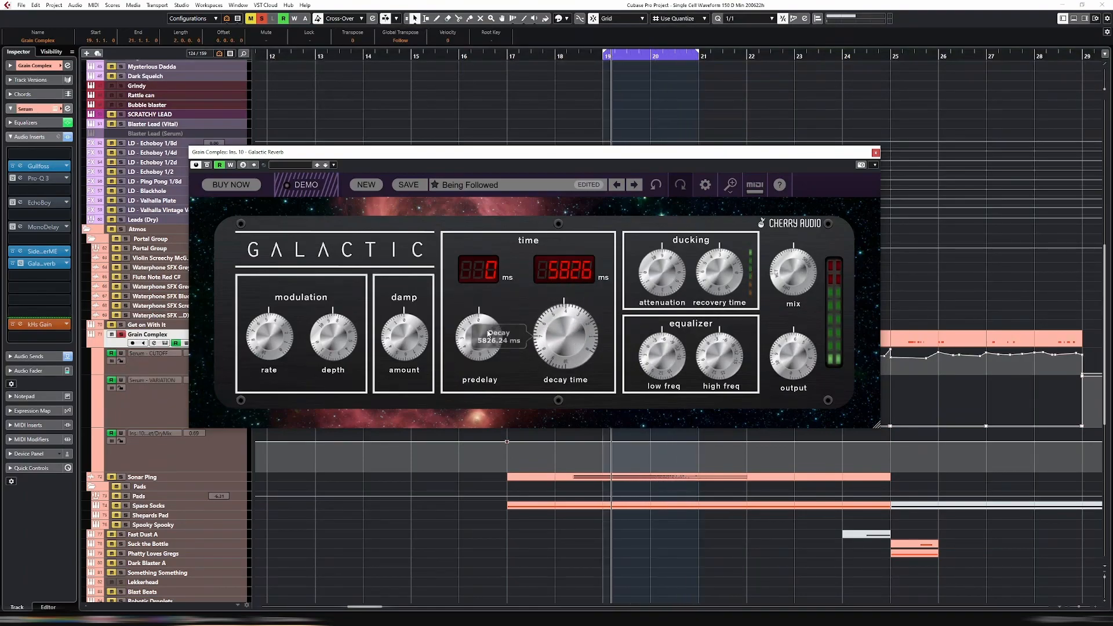
Step: Increase the damp amount, set the modulation rate to about 2.41 Hz and lower the modulation depth
drag(412, 340, 419, 252)
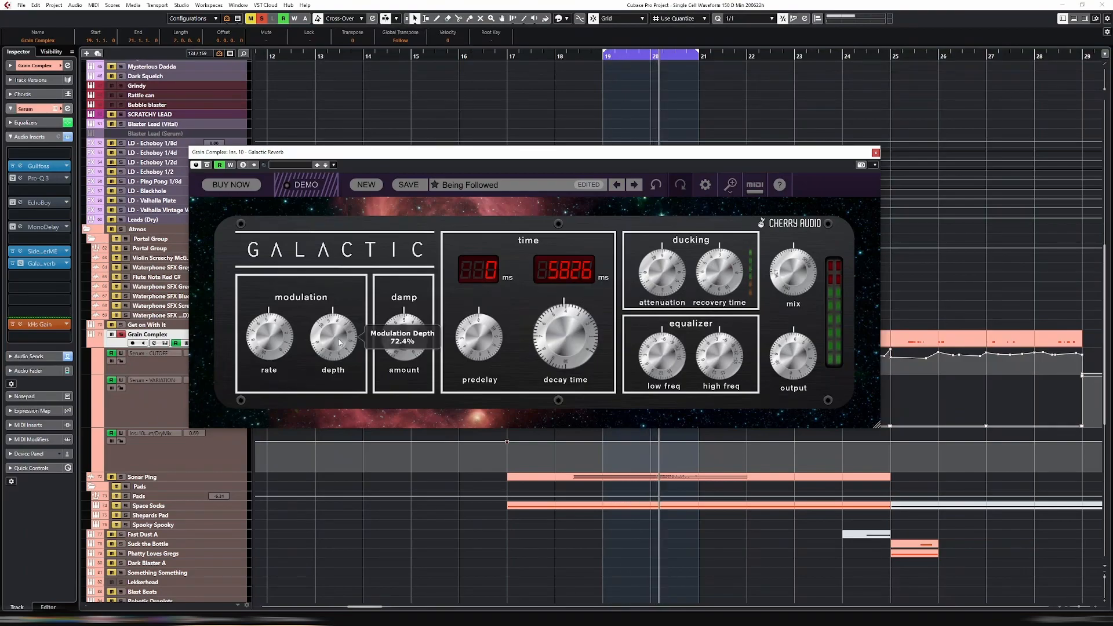
mouse_move(270, 336)
mouse_down()
mouse_move(279, 299)
mouse_move(271, 343)
mouse_up()
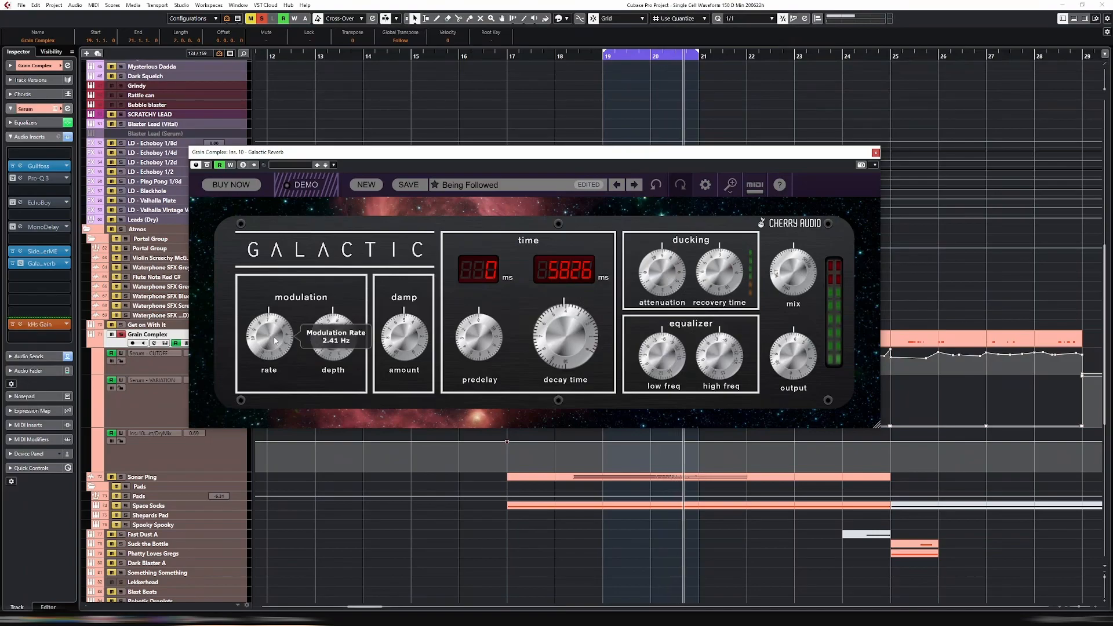
drag(336, 334, 279, 404)
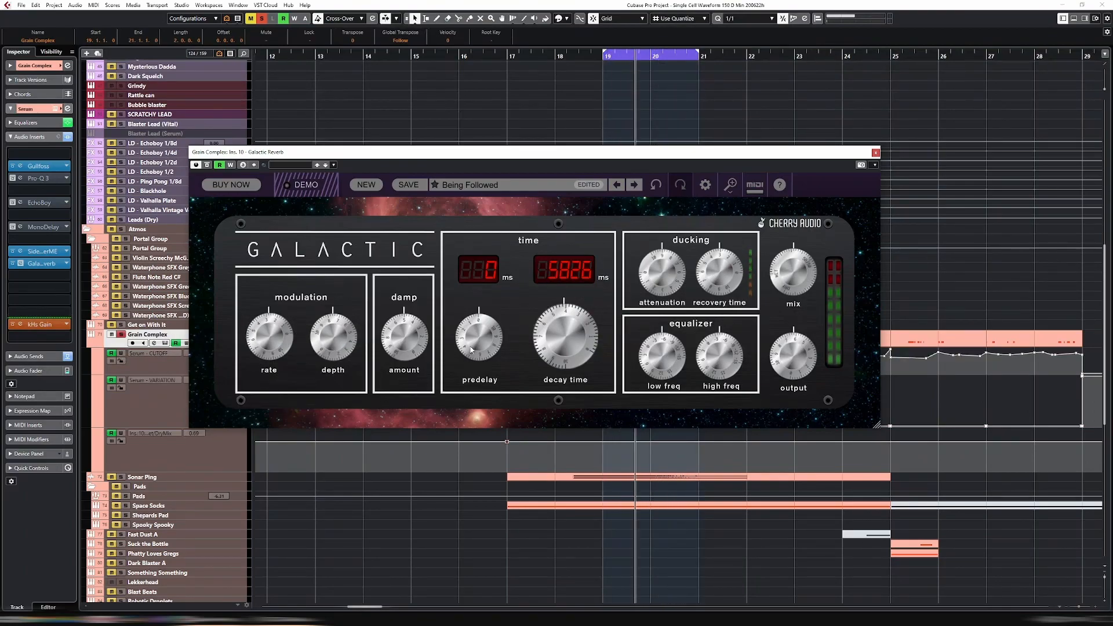
Step: Check the ducking attenuation and set the ducking recovery time to about 182 ms
mouse_move(472, 349)
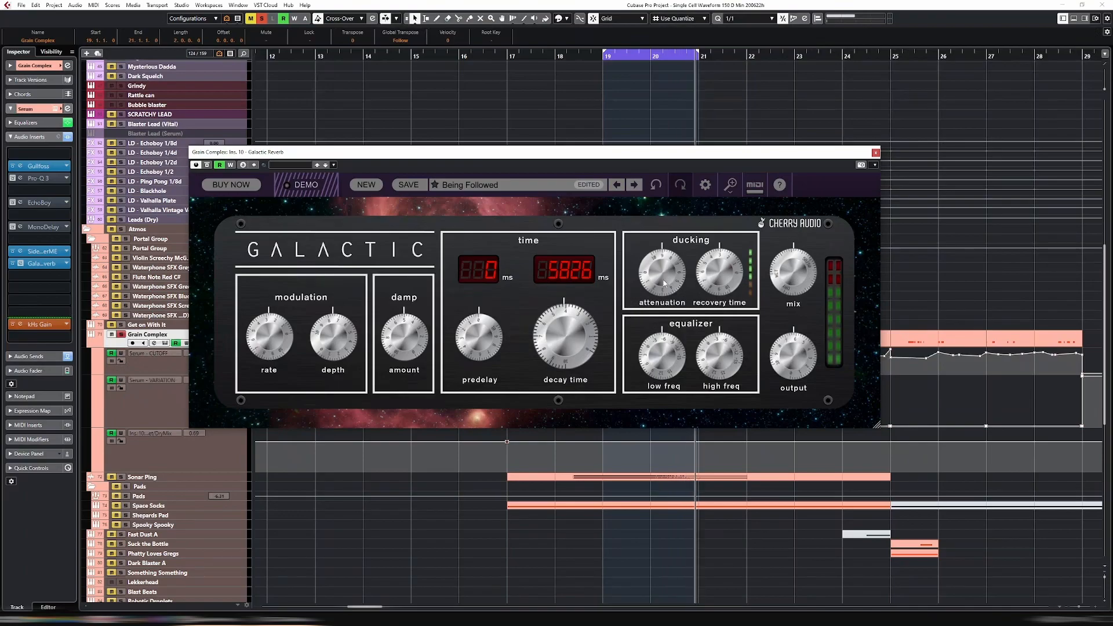
mouse_move(661, 282)
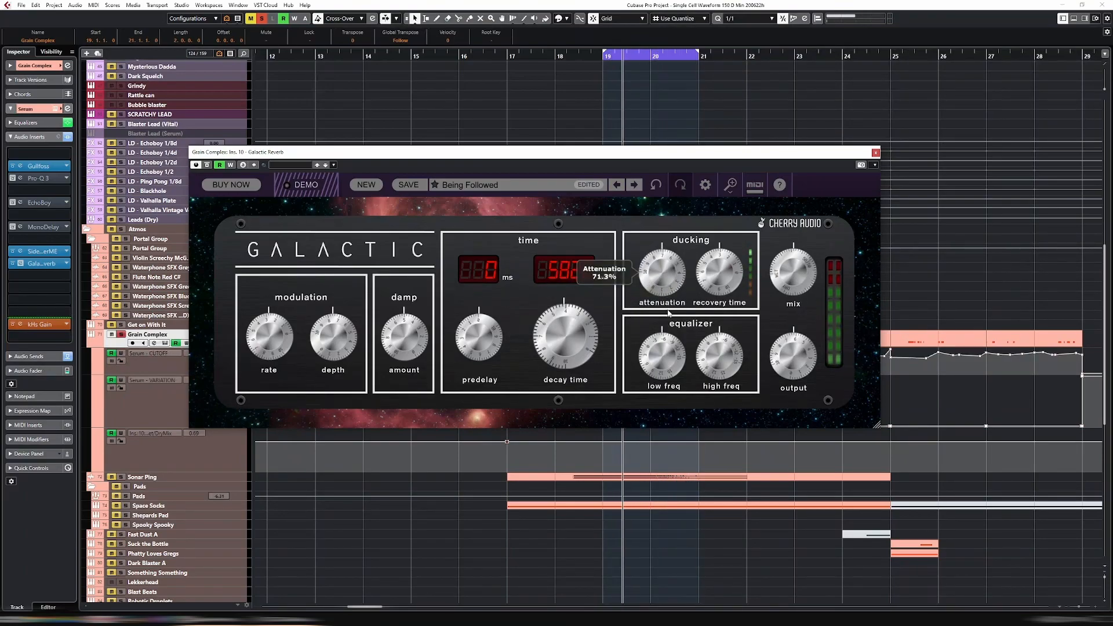
mouse_move(727, 278)
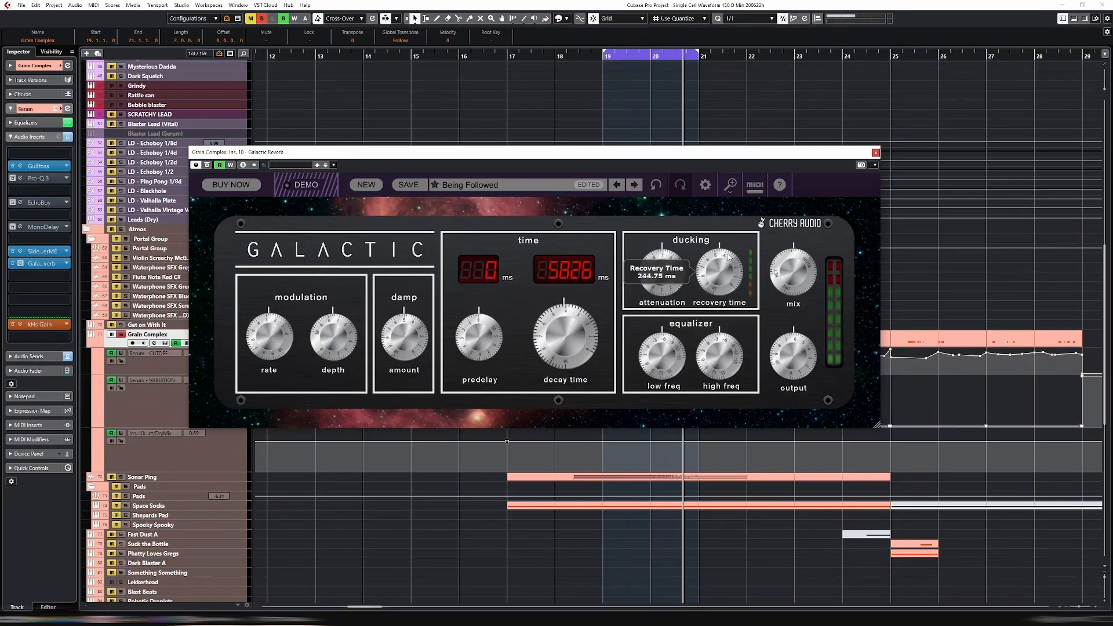
drag(730, 277, 739, 308)
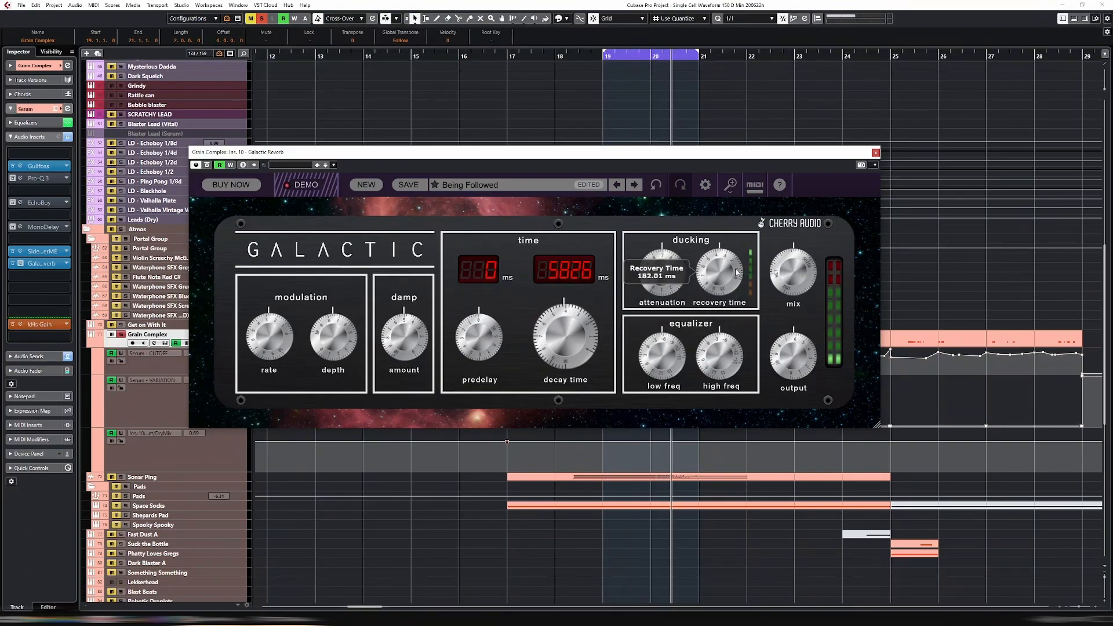
mouse_move(735, 270)
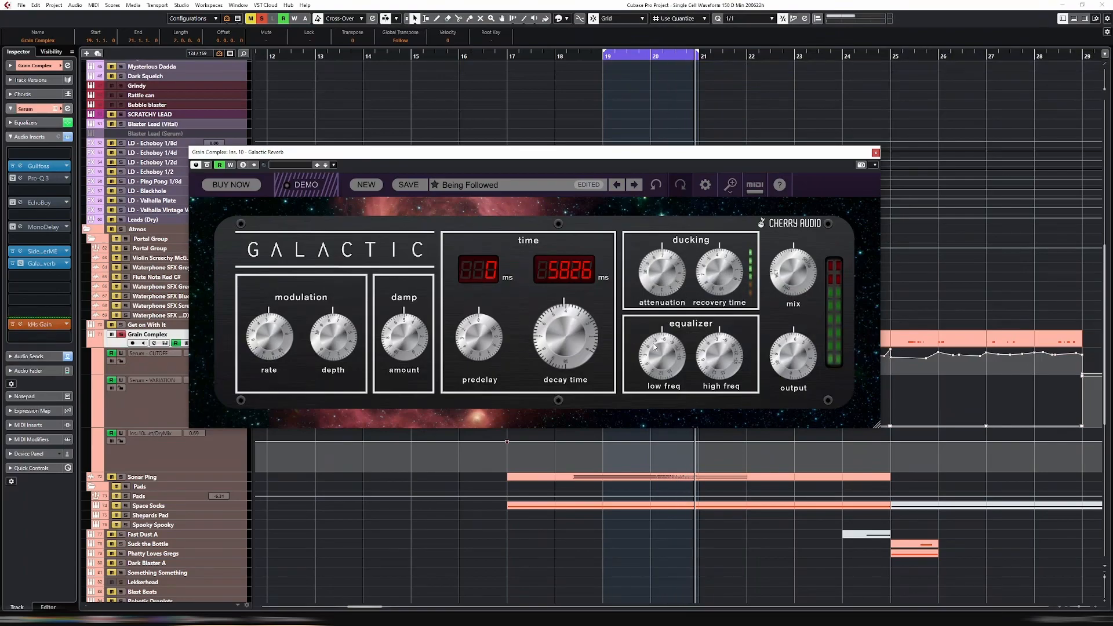
Step: Adjust the reverb's low and high equalizer frequencies and lower the wet/dry mix automation at bar 17 to 0.58
drag(663, 355, 675, 407)
mouse_move(719, 354)
mouse_down()
mouse_move(736, 287)
mouse_move(739, 359)
mouse_up()
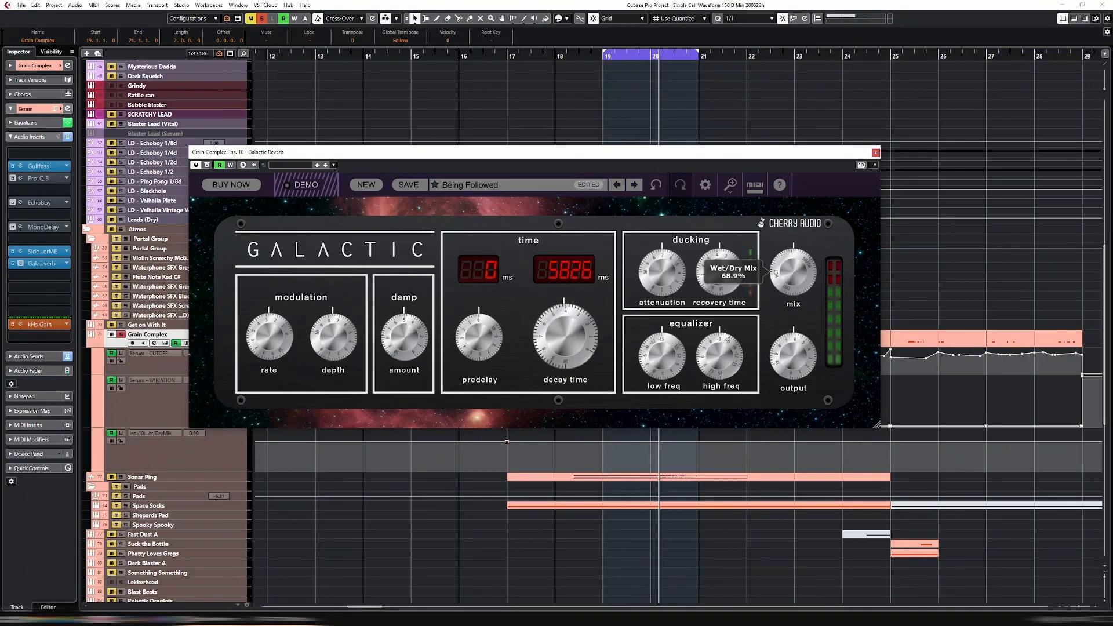
mouse_move(793, 298)
mouse_down()
mouse_move(794, 331)
mouse_move(798, 304)
mouse_up()
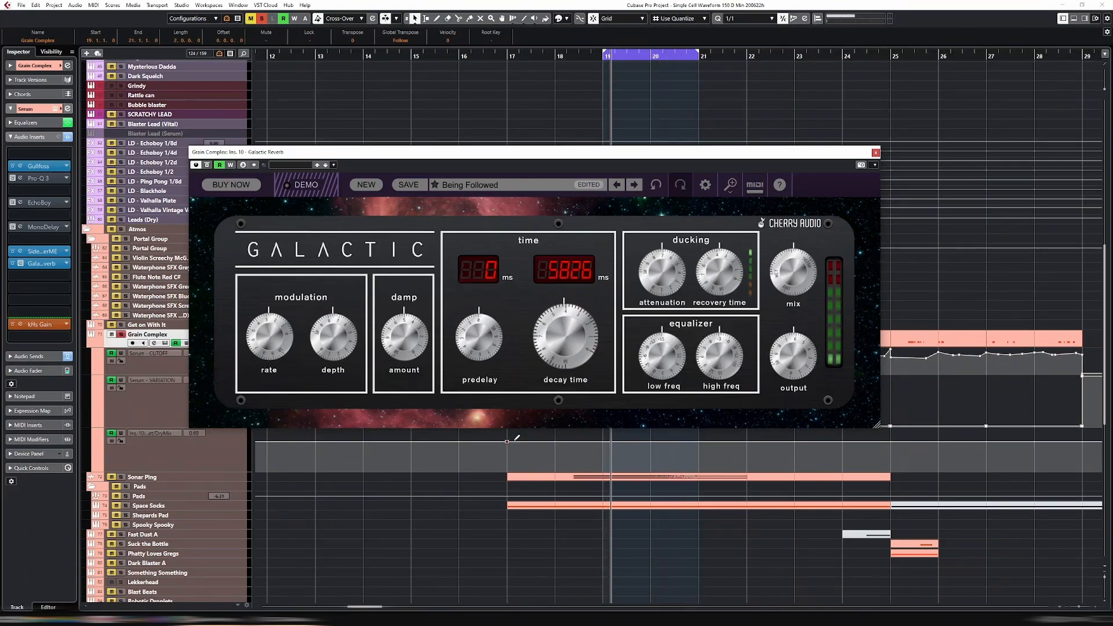
drag(507, 445, 508, 447)
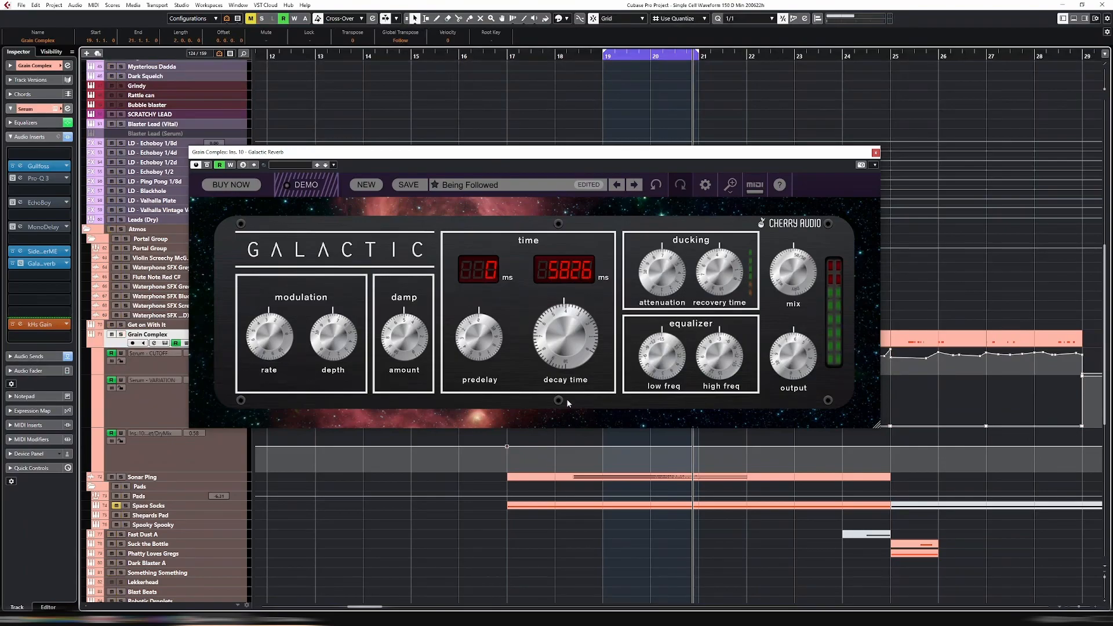
Step: Play the full mix from around bar 18, raise the reverb's output level and close the plugin window
click(579, 59)
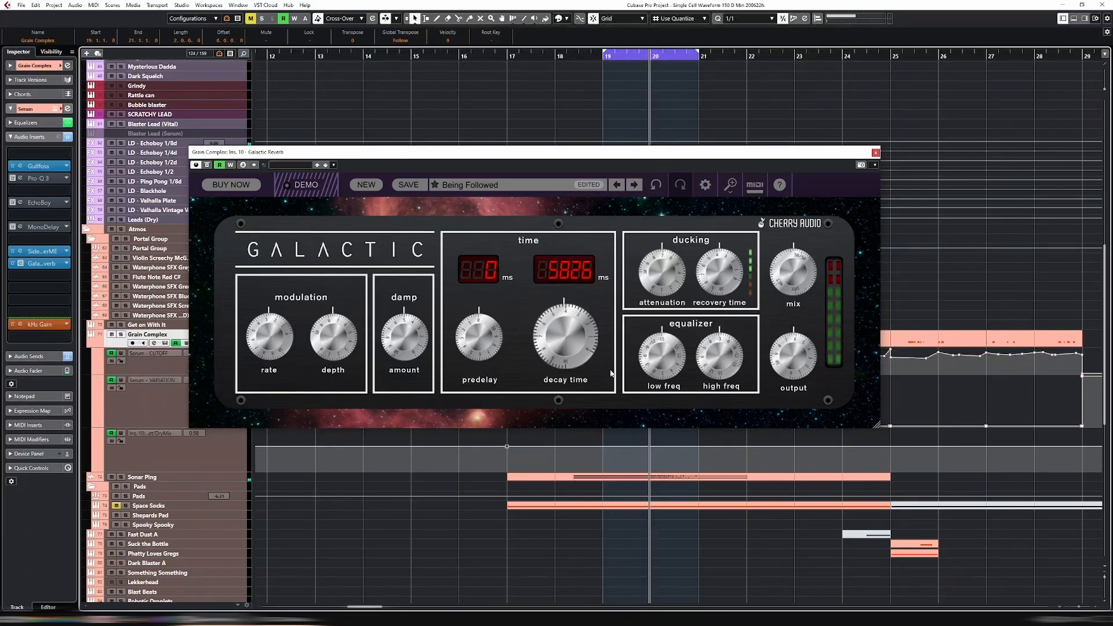
mouse_move(806, 356)
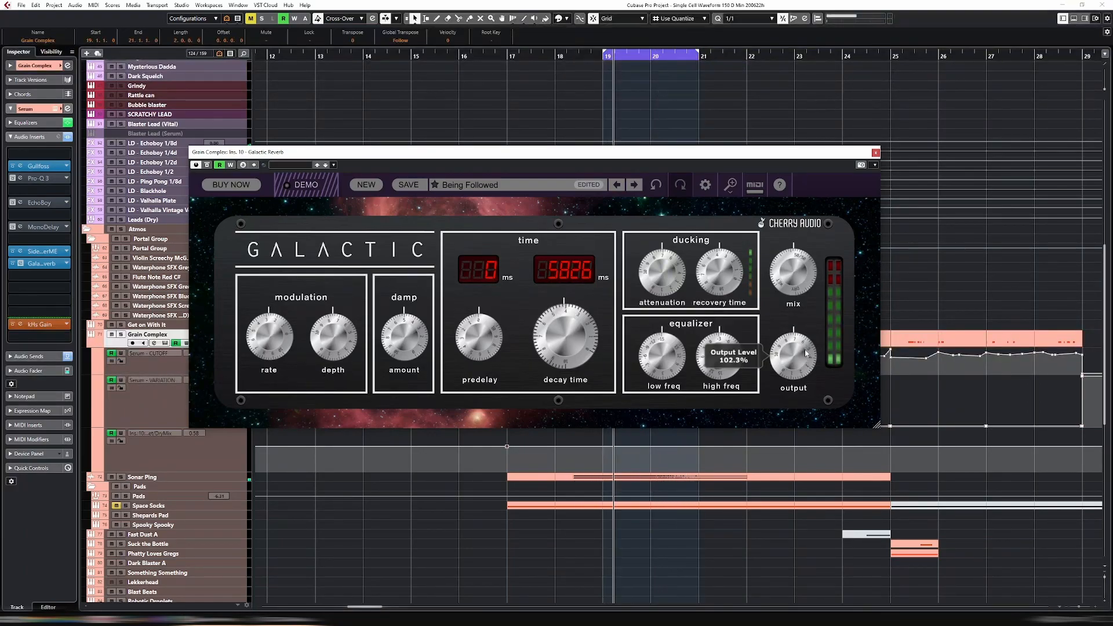
scroll(801, 359, up, 2)
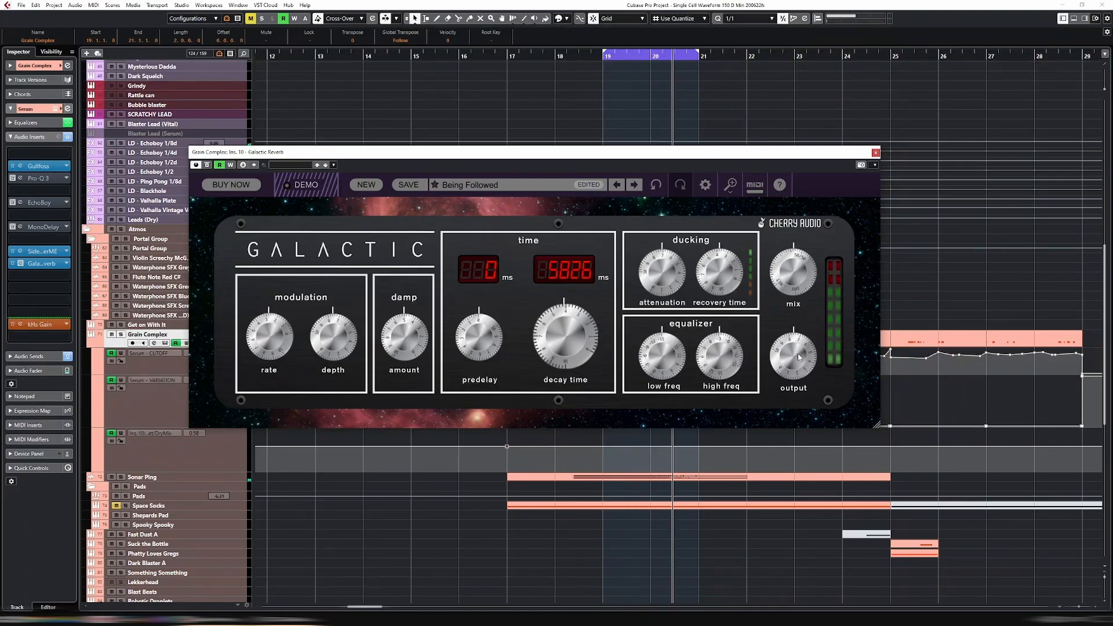
click(876, 153)
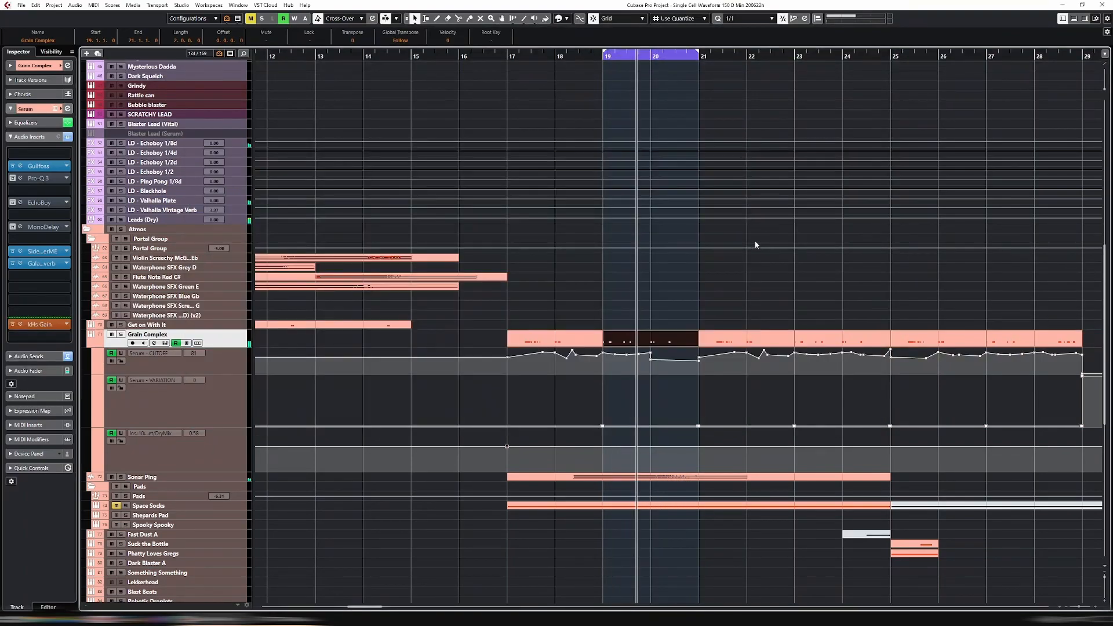
Step: Loop the Grain Complex parts from bar 17 to 23, solo the track and enable its EchoBoy and MonoDelay inserts
drag(585, 300, 719, 338)
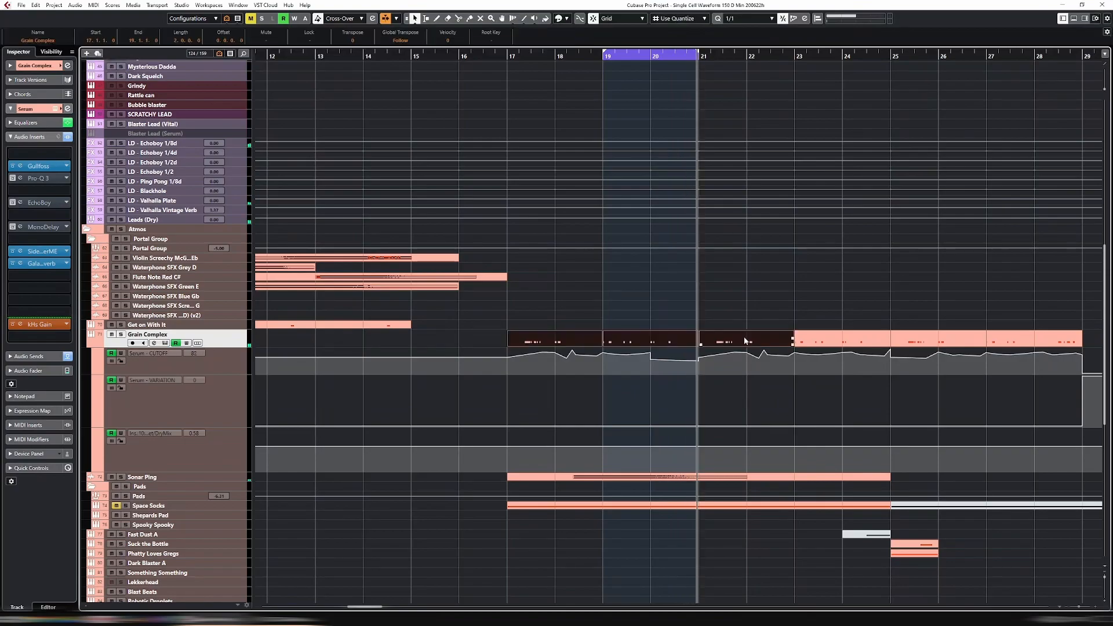
key(p)
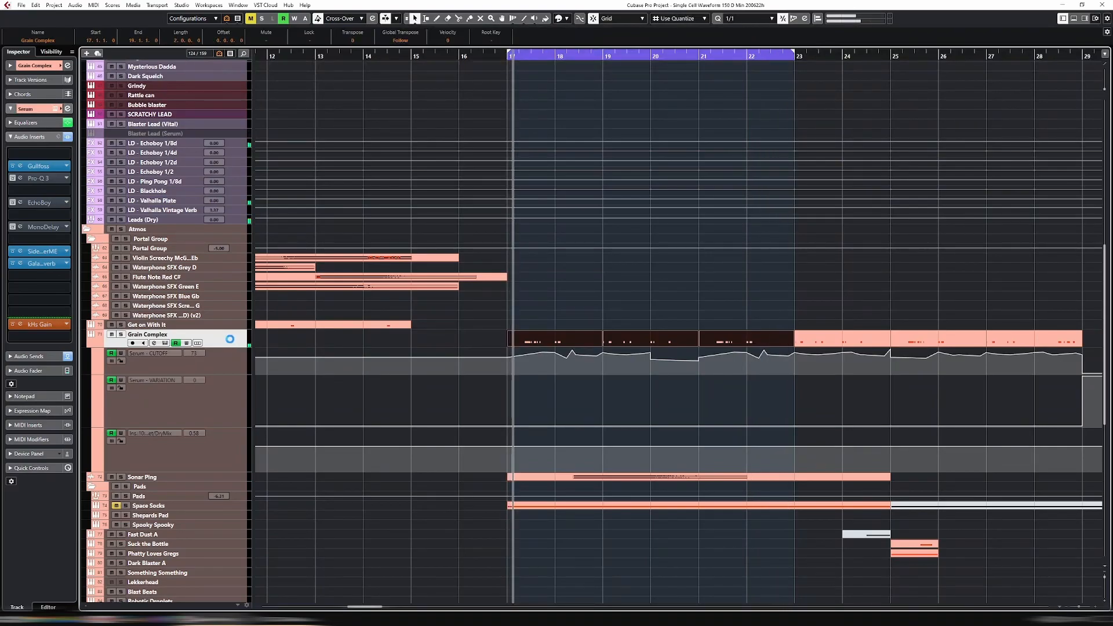
key(s)
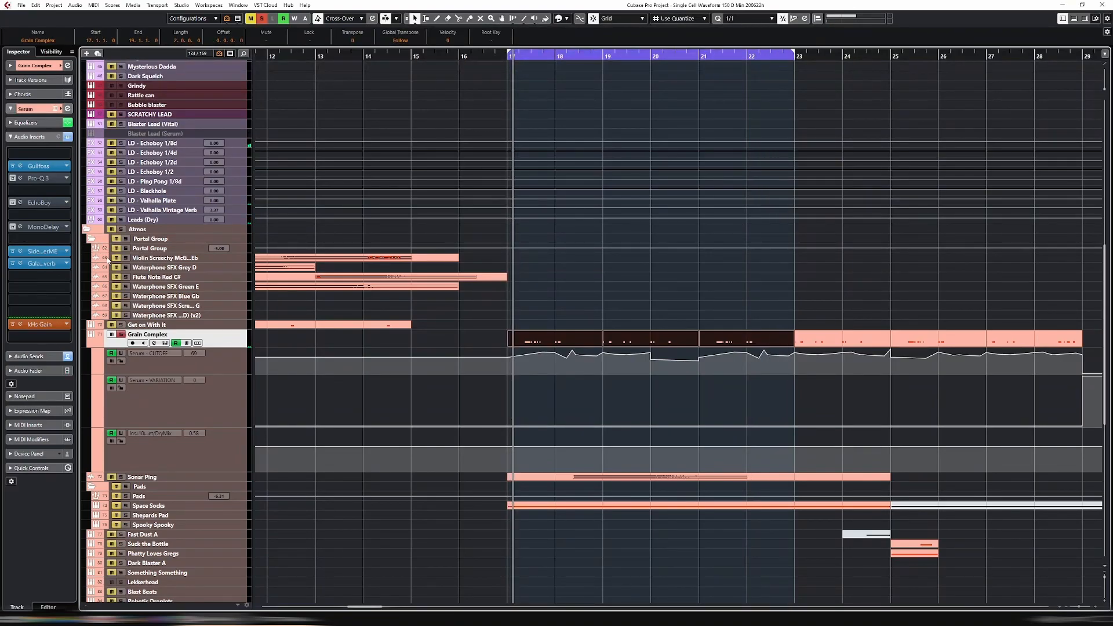
click(13, 203)
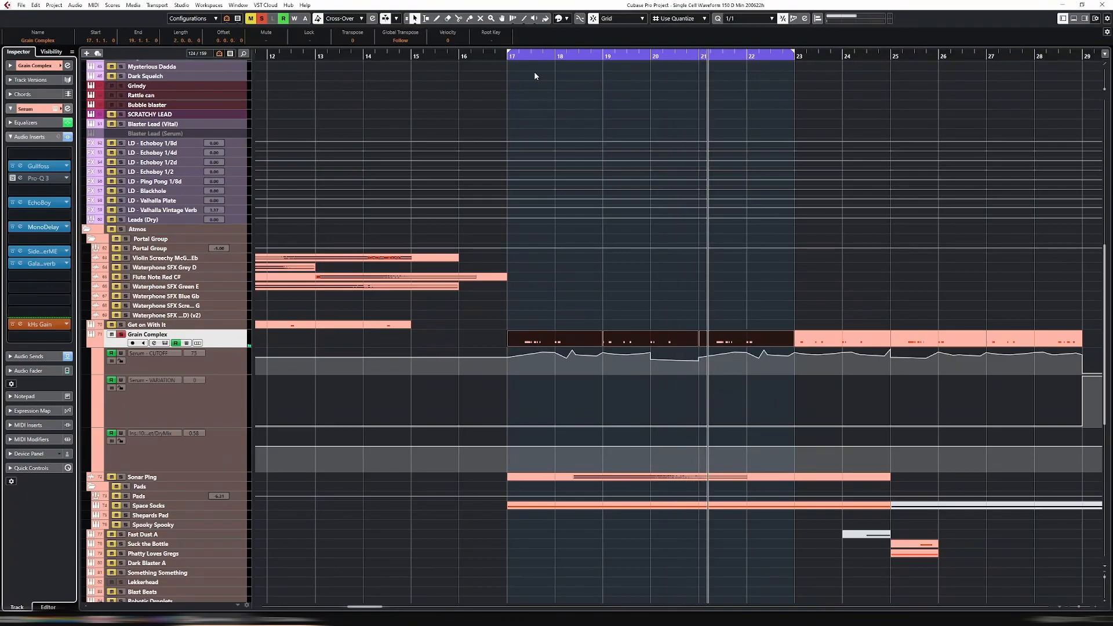
Step: Extend the loop range to span bars 14 to 29 and restart playback from bar 14
drag(793, 52, 1105, 90)
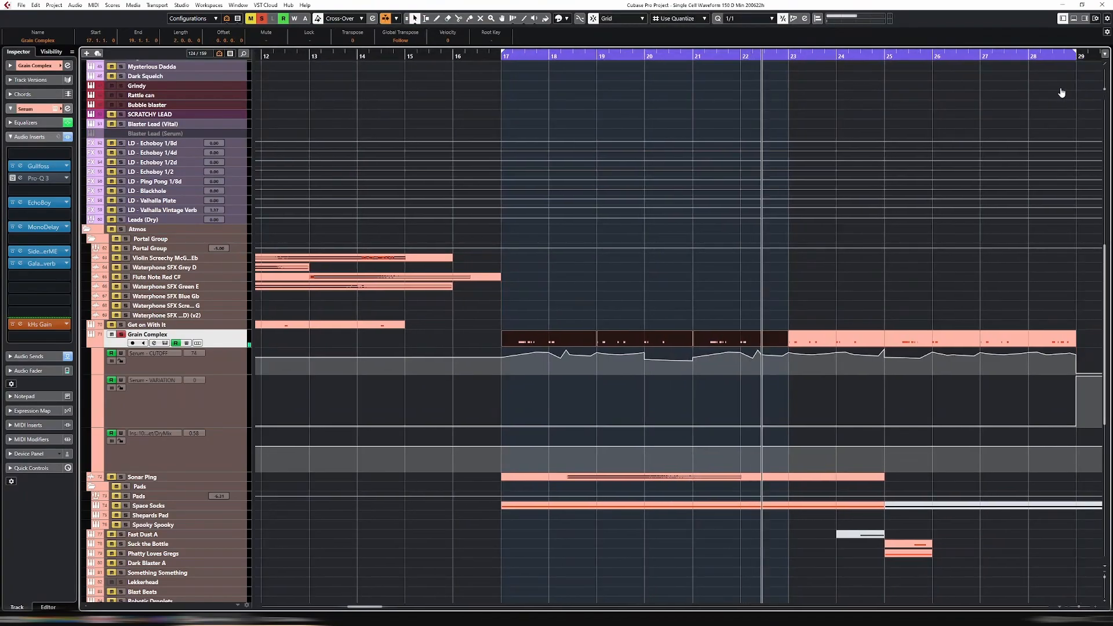
drag(504, 55, 350, 126)
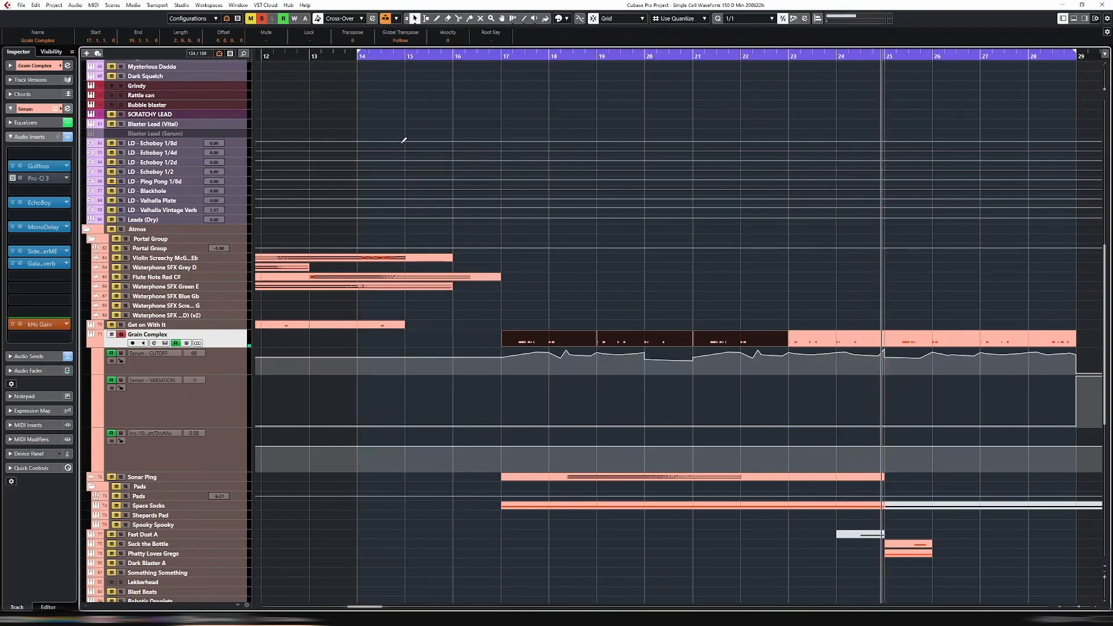
click(359, 56)
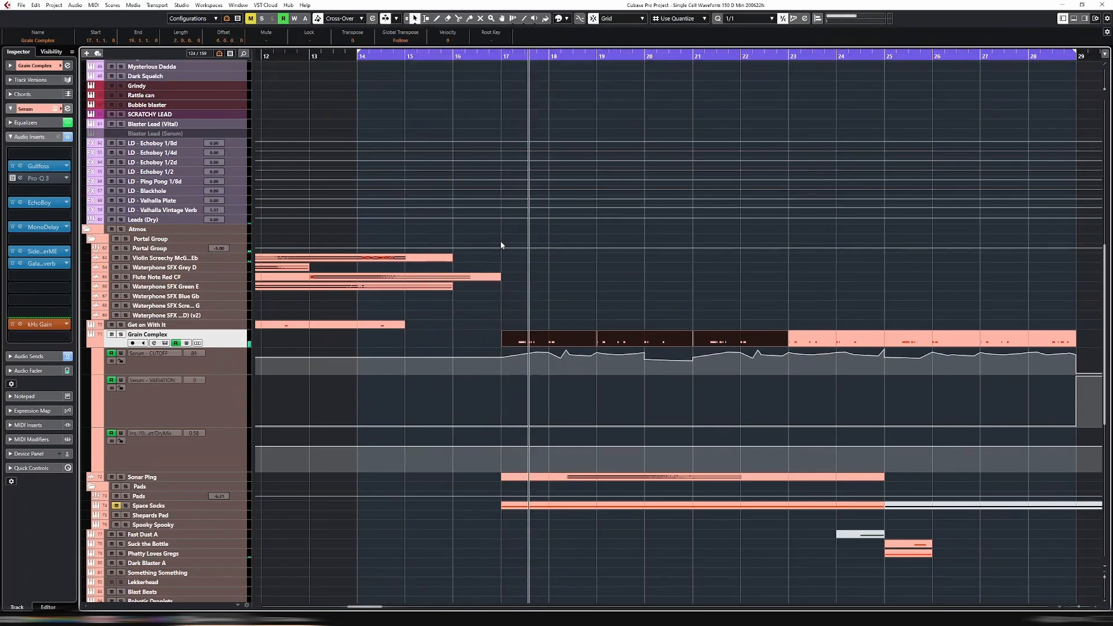
Step: Reopen Galactic Reverb on Grain Complex and raise its output level slightly
key(g)
key(e)
key(e)
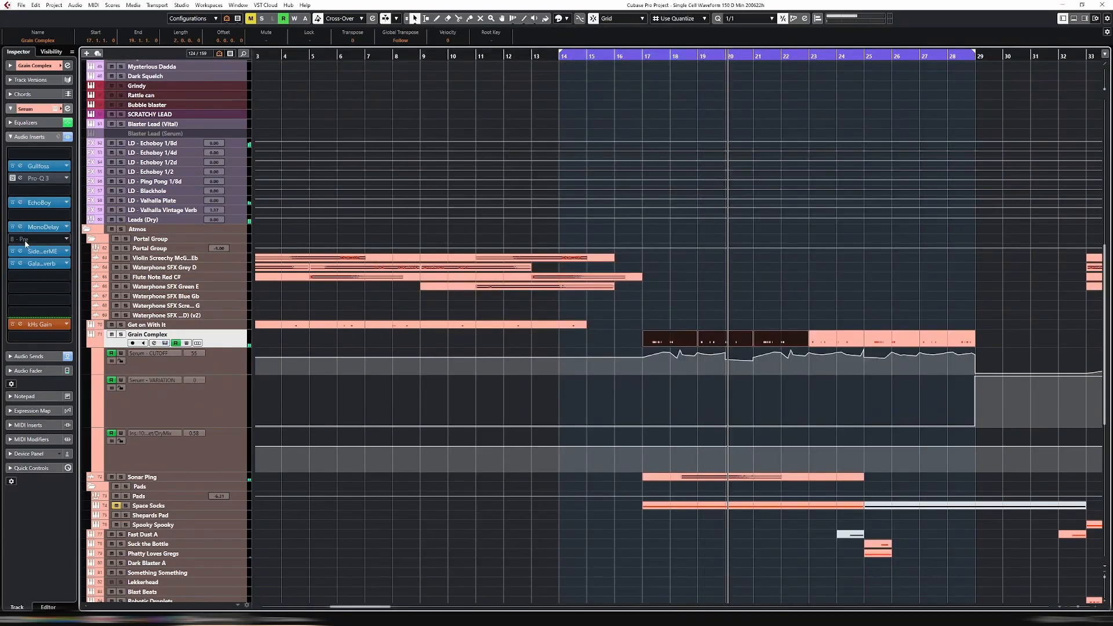
click(22, 264)
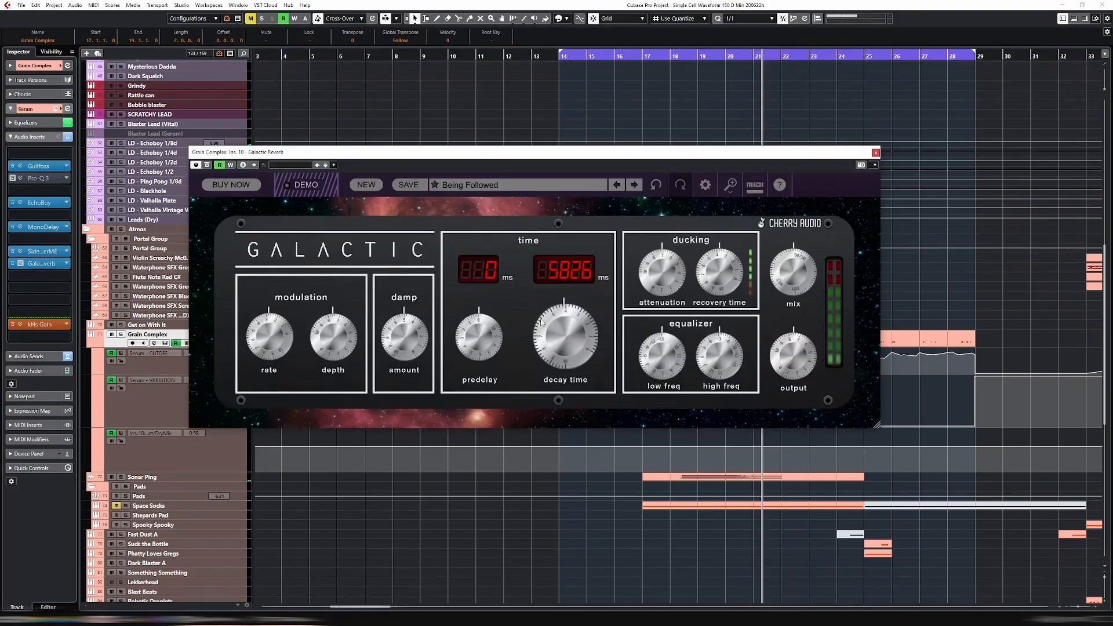
drag(793, 364, 793, 353)
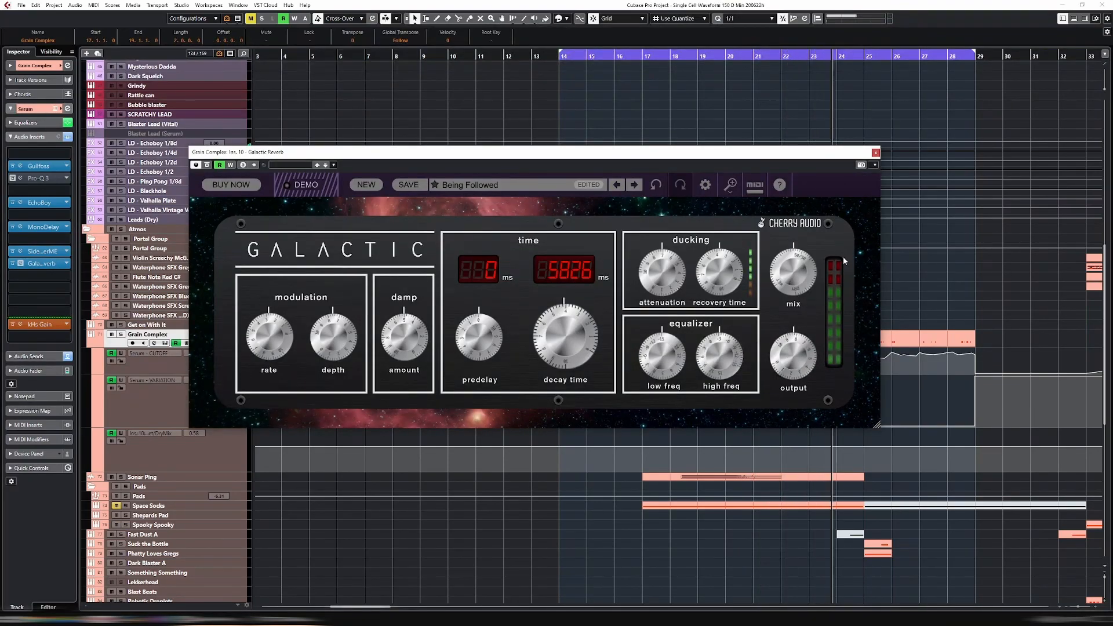
mouse_move(808, 339)
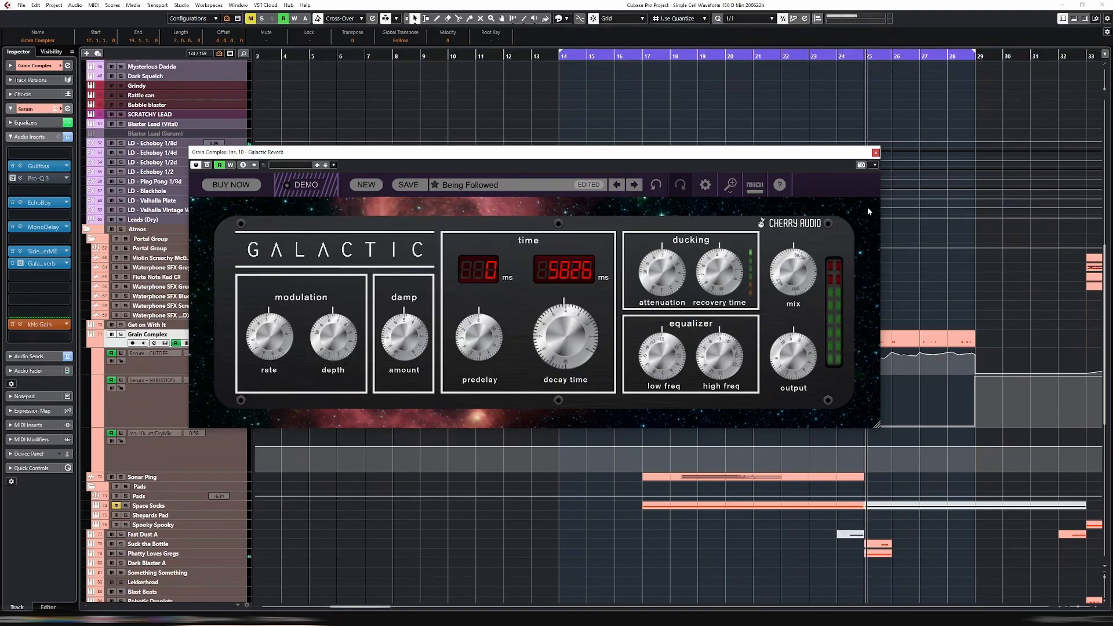
Step: Extend the loop end to bar 31, close the reverb window and play the full mix from about bar 15
drag(975, 54, 1026, 54)
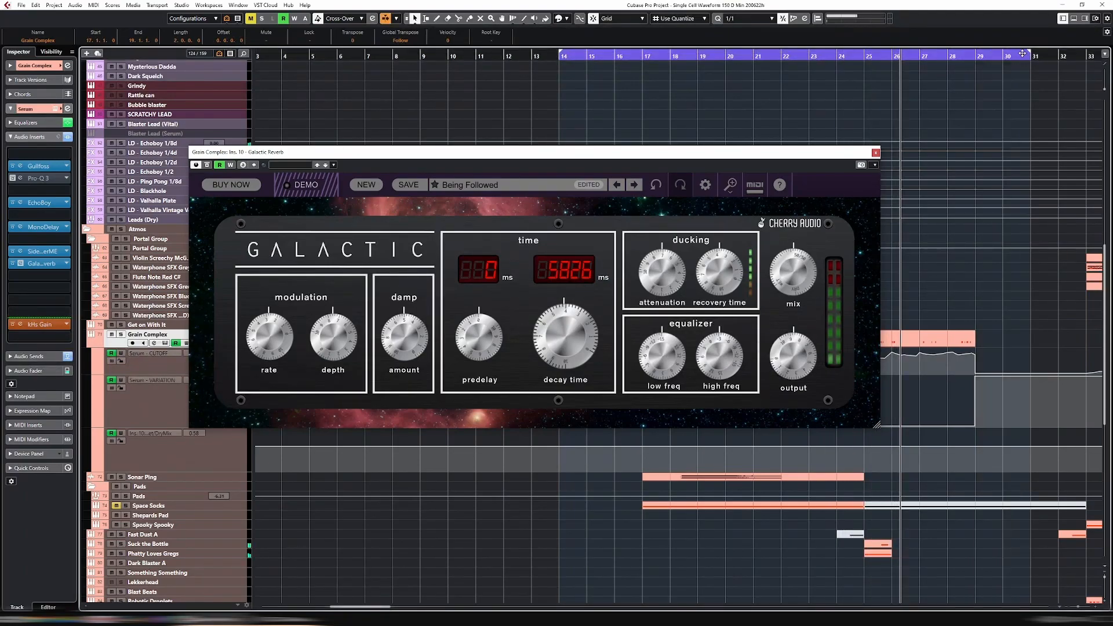
click(876, 153)
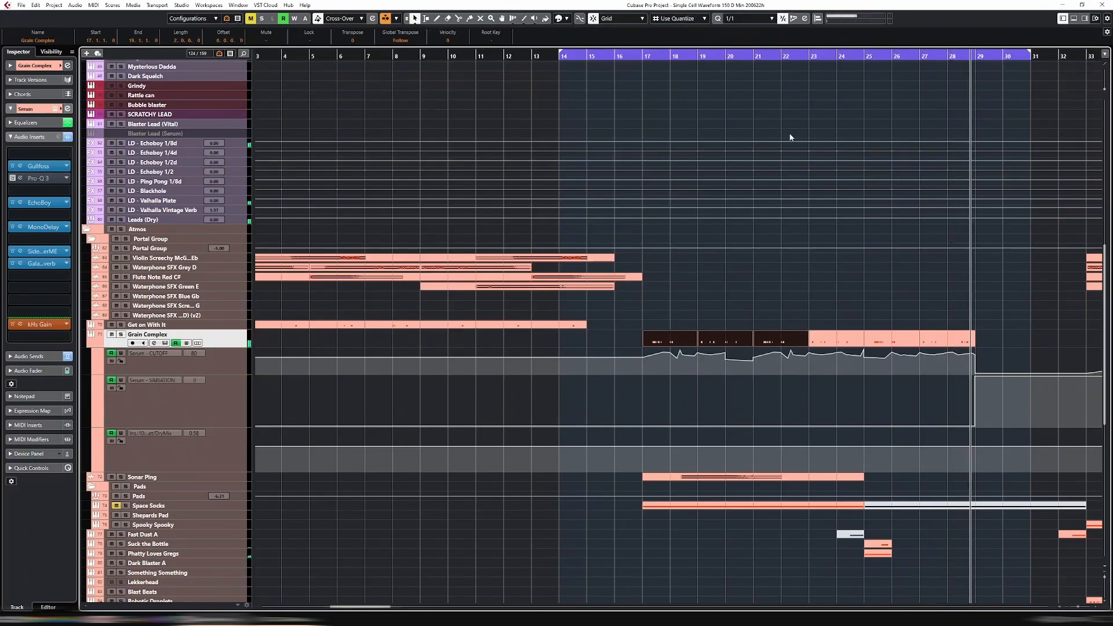
click(597, 57)
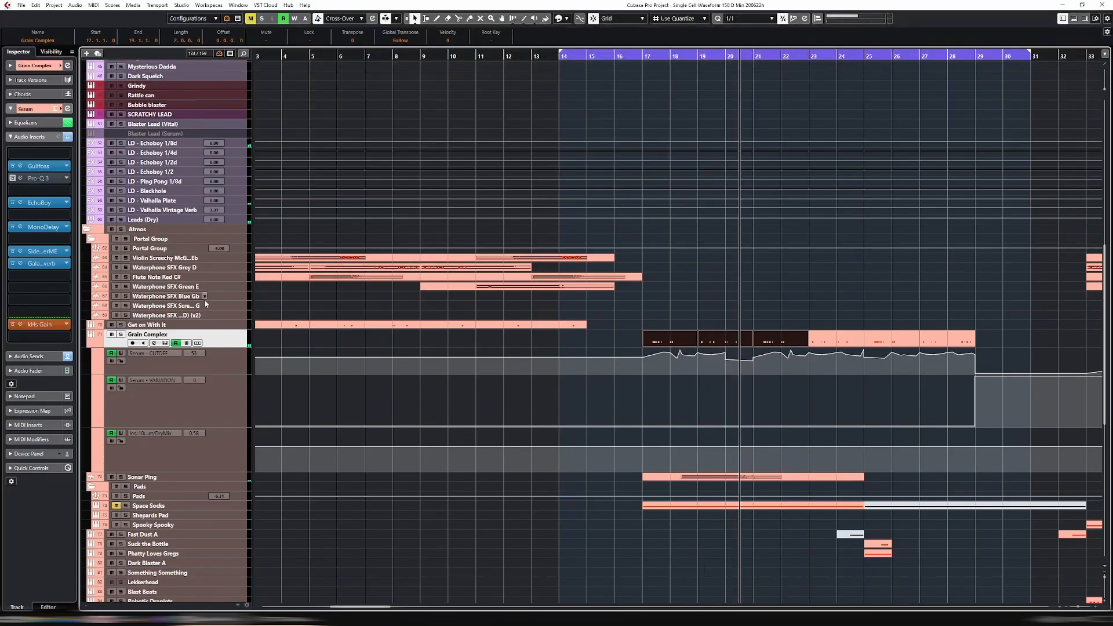
Step: Examine the AT - Hour Glass patch in Grain Complex's Serum instrument, close it and return to the reverb's ducking attenuation control
key(g)
key(g)
key(g)
key(g)
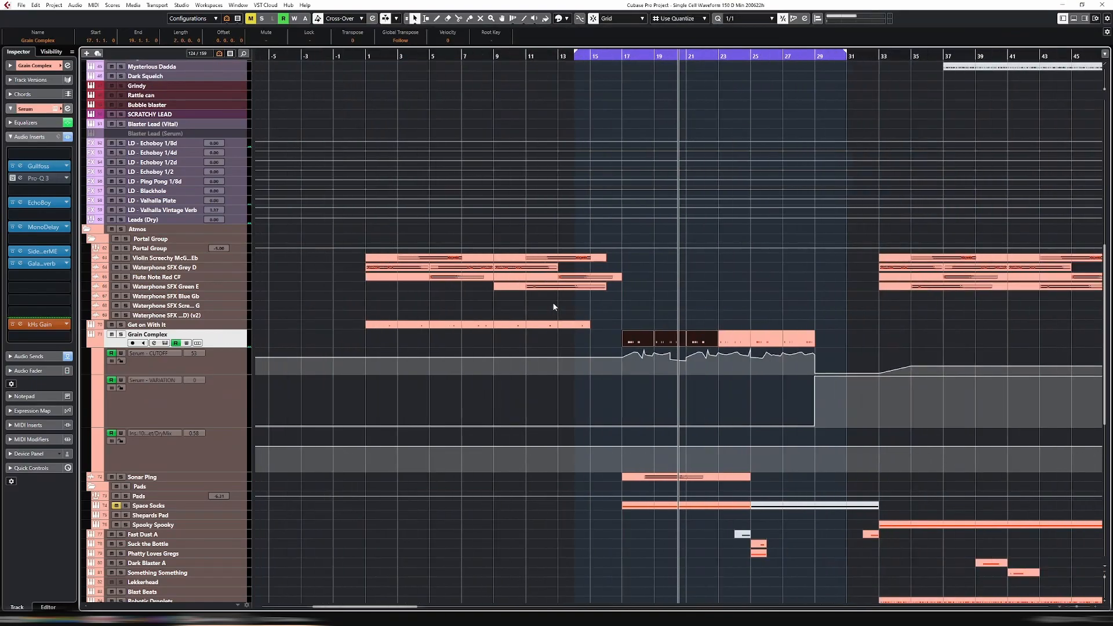
key(e)
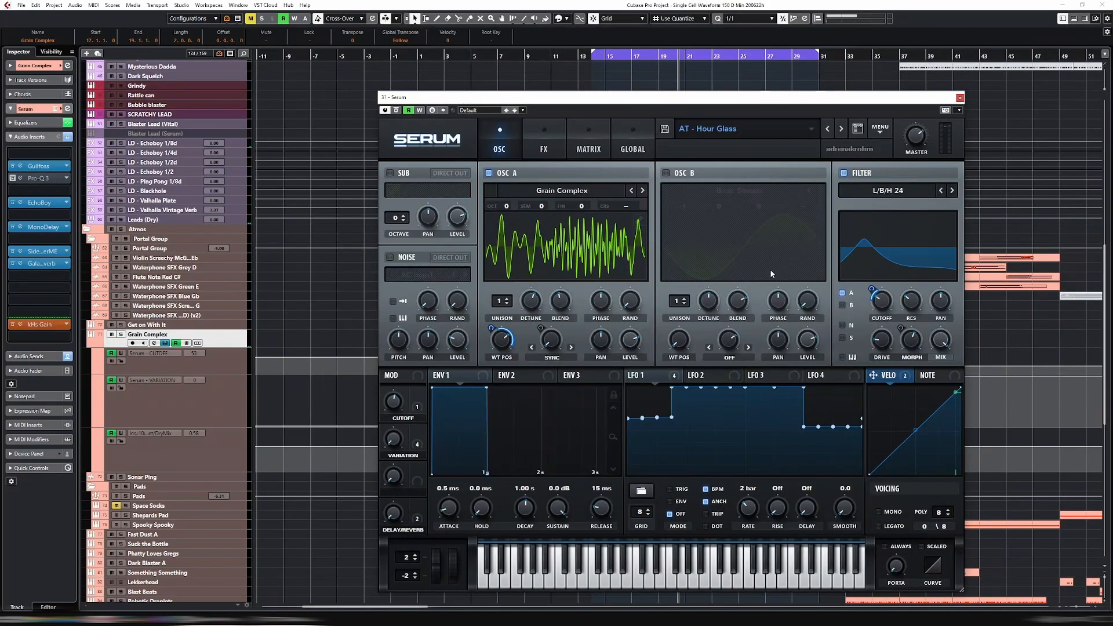
drag(769, 102, 745, 89)
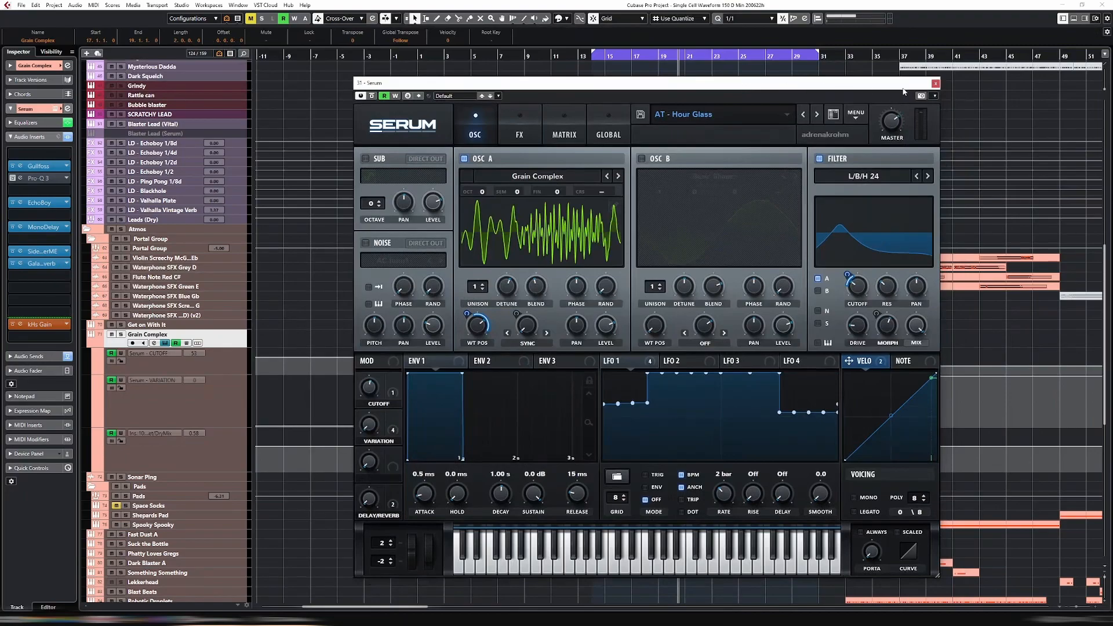
click(936, 84)
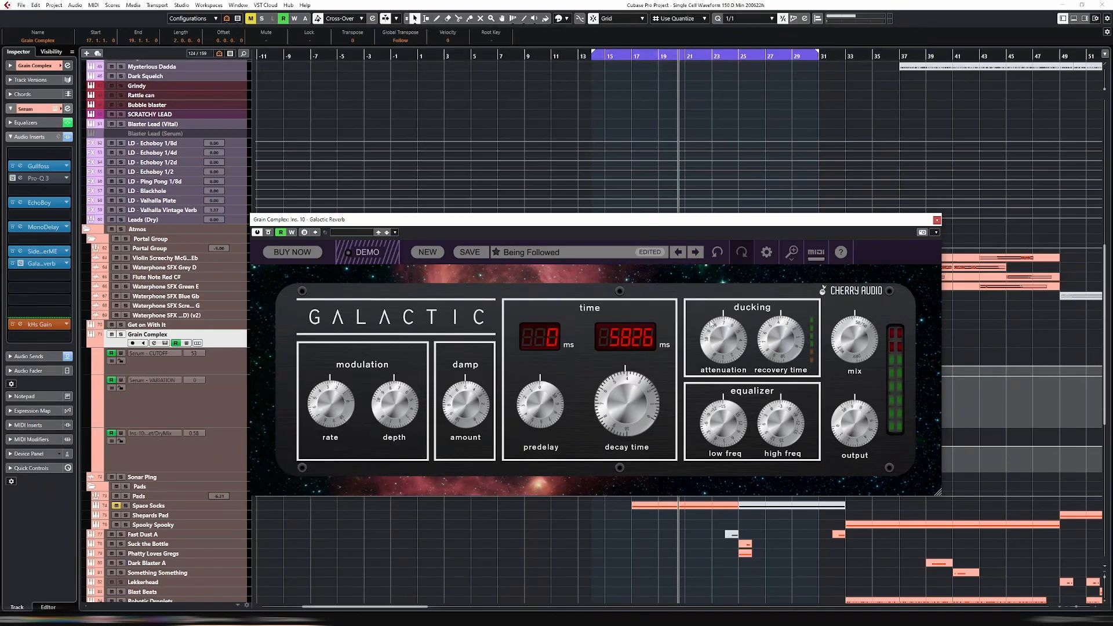
mouse_move(711, 323)
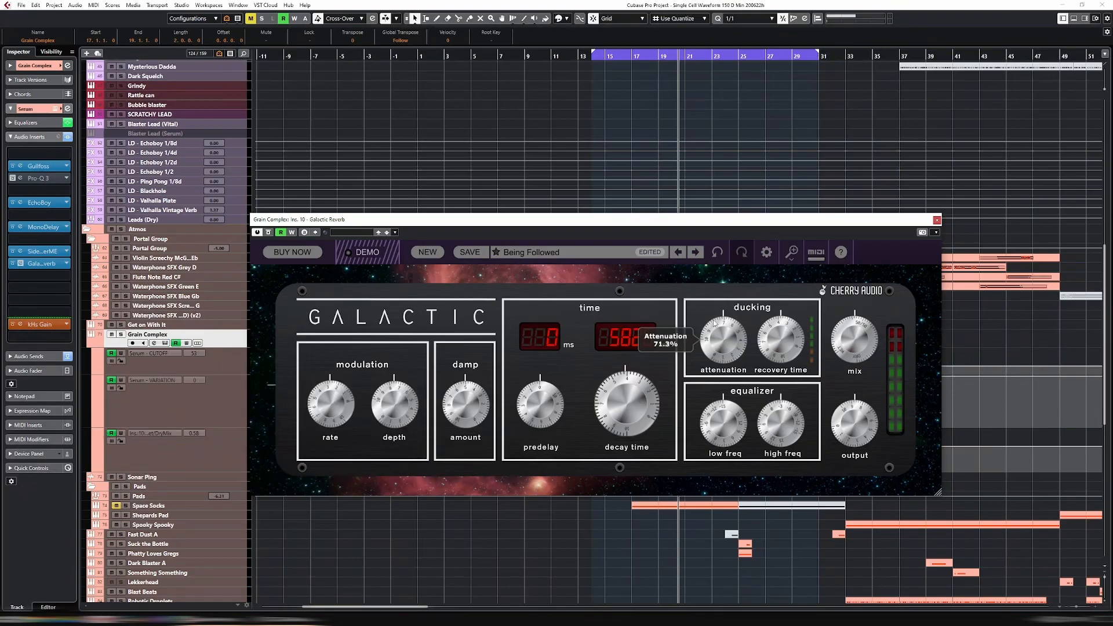